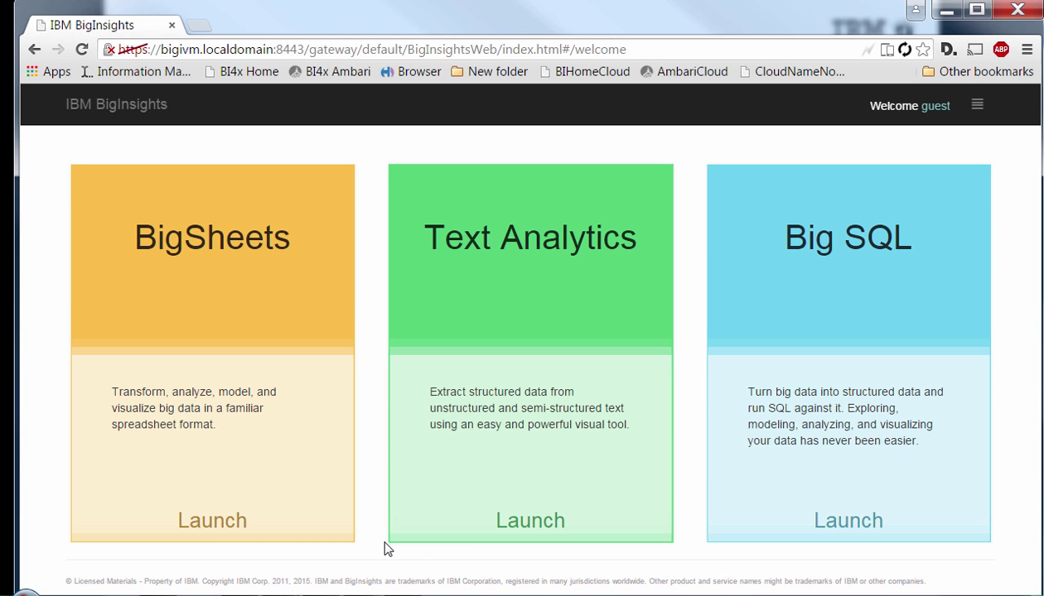
# Launch BigSheets from its card on the IBM BigInsights welcome page.
pyautogui.click(212, 520)
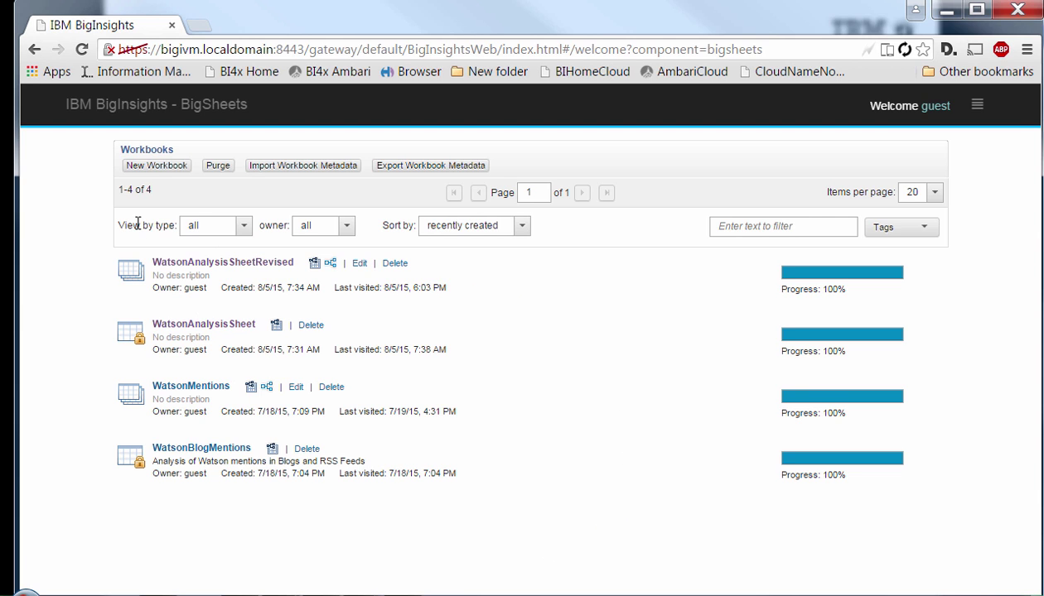
# Start a new workbook and expand user > bigsql > samples > watson in DFS Files.
pyautogui.click(155, 165)
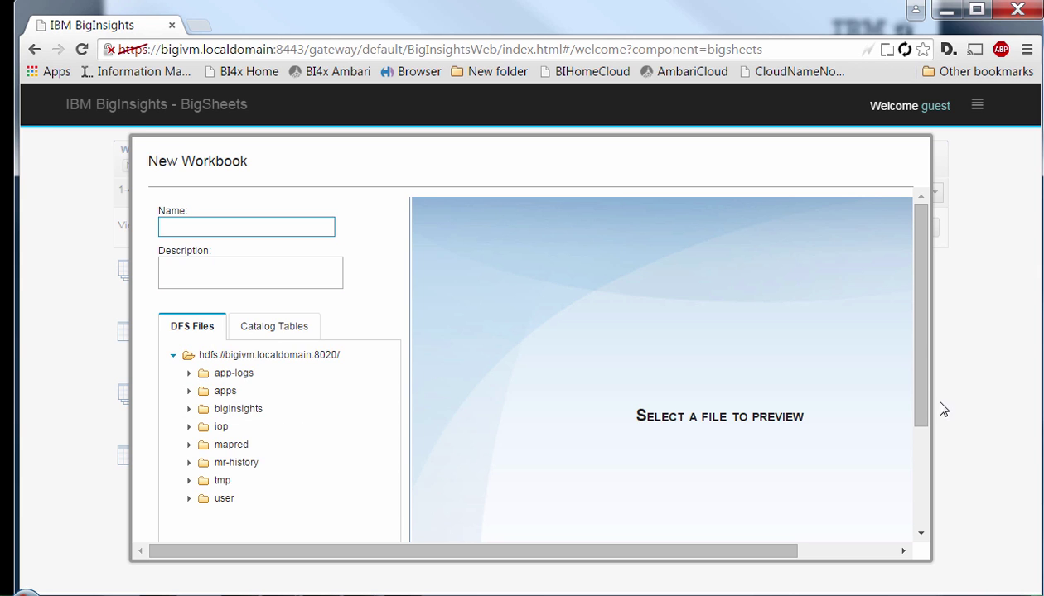
pyautogui.moveTo(920, 394); pyautogui.dragTo(919, 422)
pyautogui.click(188, 454)
pyautogui.scroll(-1, 377, 466)
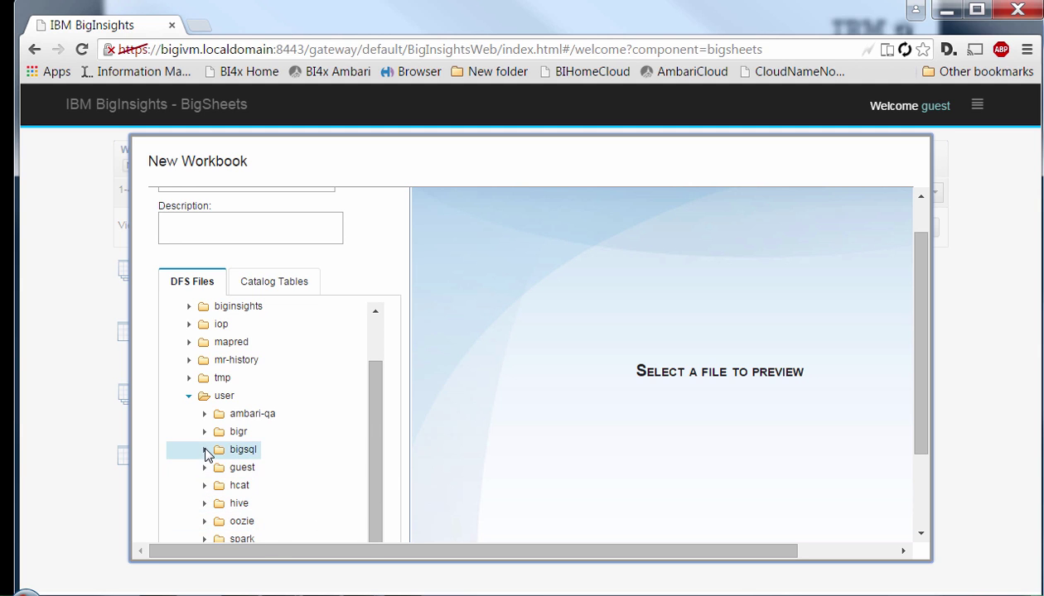
pyautogui.click(204, 450)
pyautogui.moveTo(375, 419); pyautogui.dragTo(377, 483)
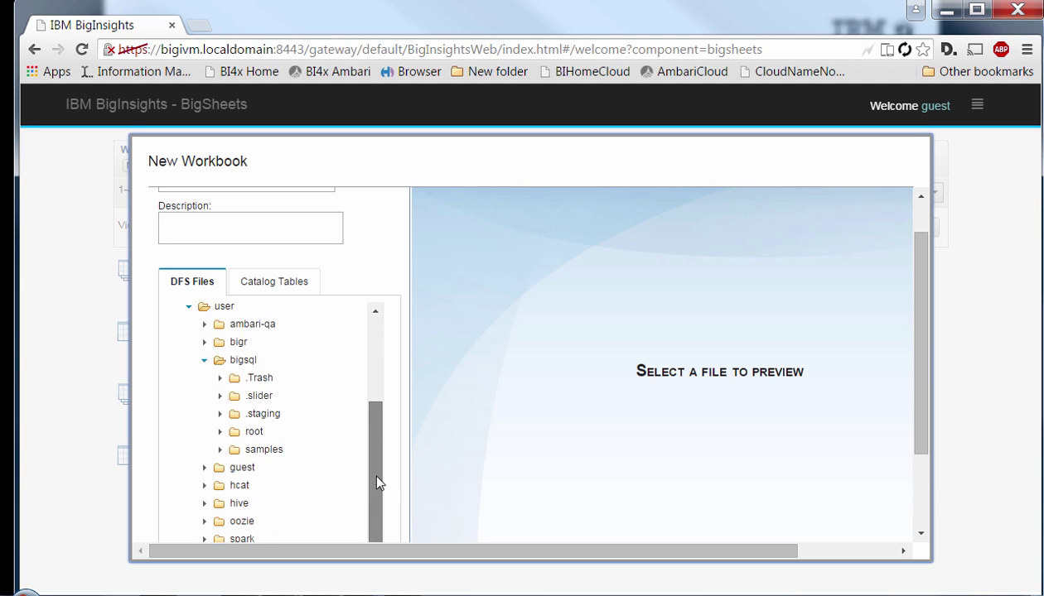
pyautogui.click(220, 452)
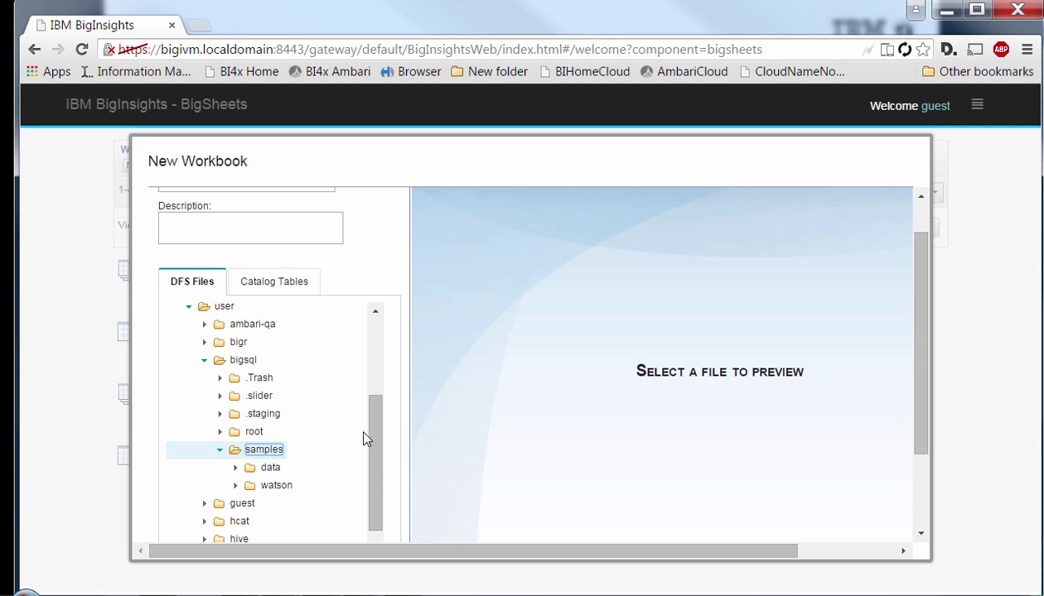
pyautogui.scroll(-1, 368, 457)
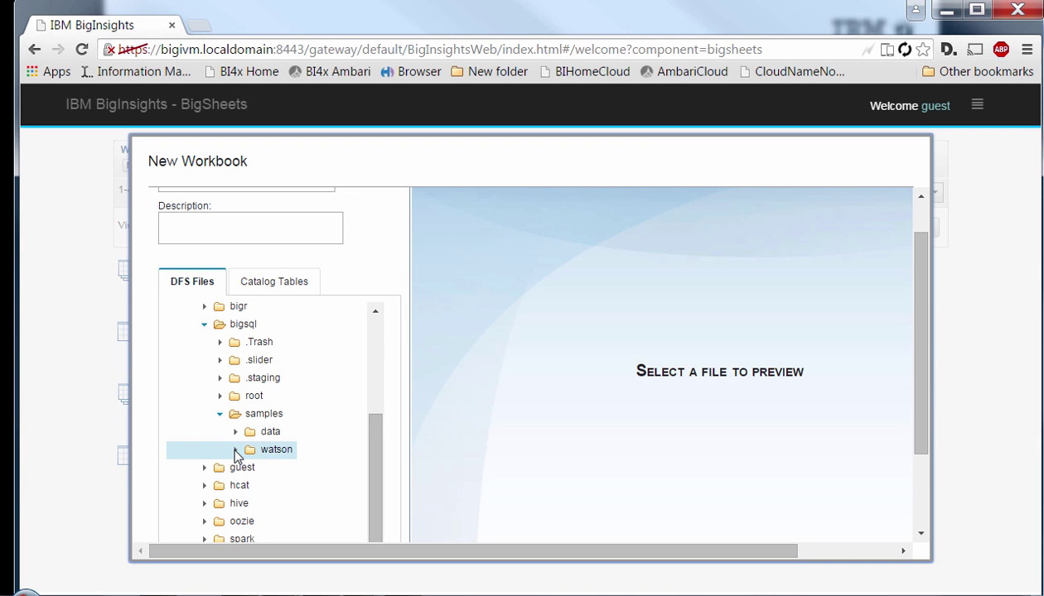
pyautogui.click(236, 450)
# Select the blogs data as the workbook source and widen its Header column.
pyautogui.scroll(-1, 284, 457)
pyautogui.click(286, 457)
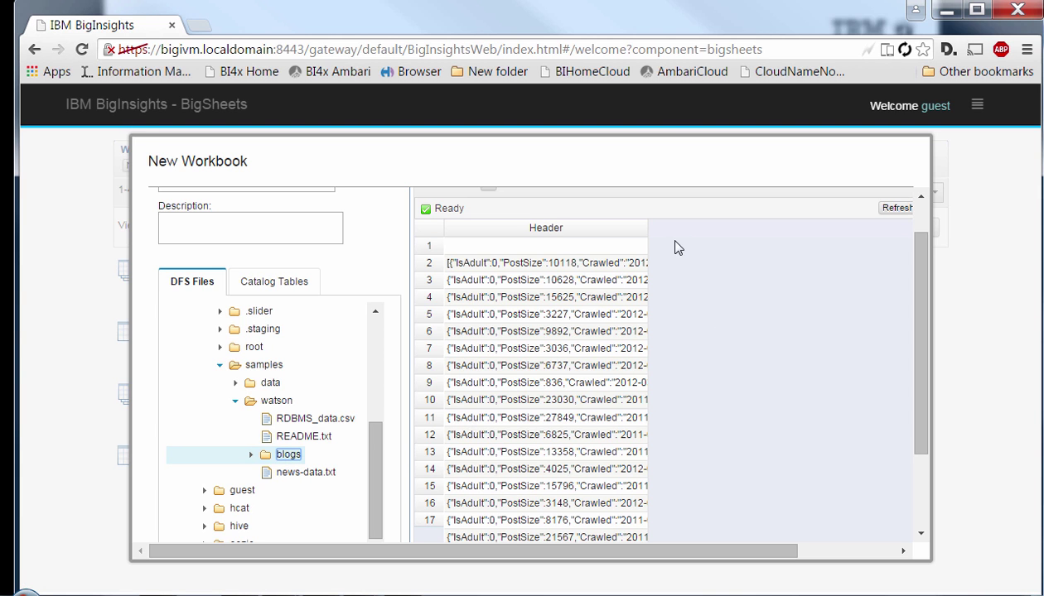
pyautogui.moveTo(648, 227); pyautogui.dragTo(828, 227)
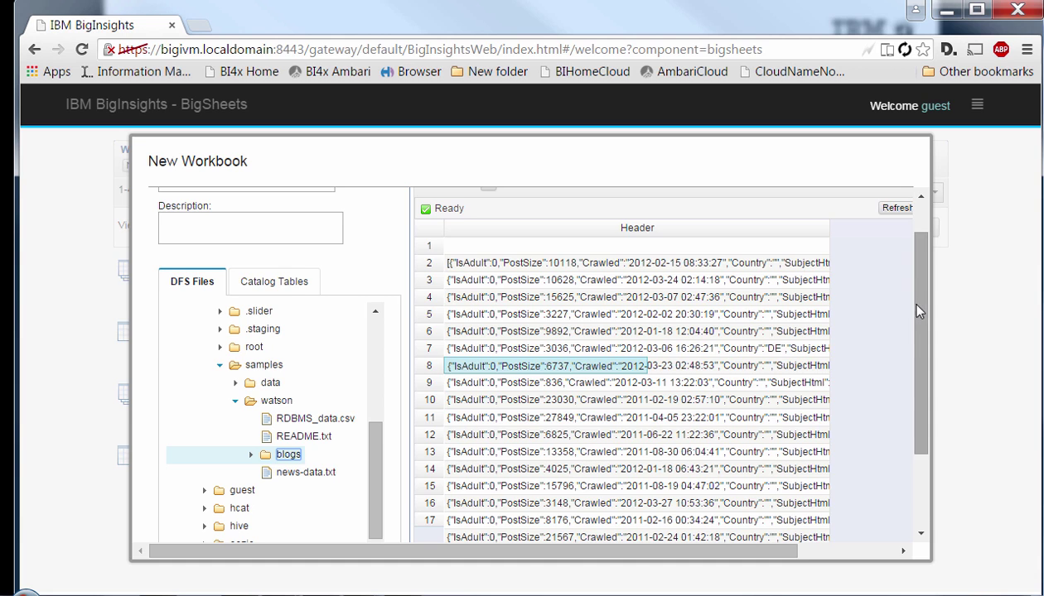
pyautogui.scroll(2, 901, 299)
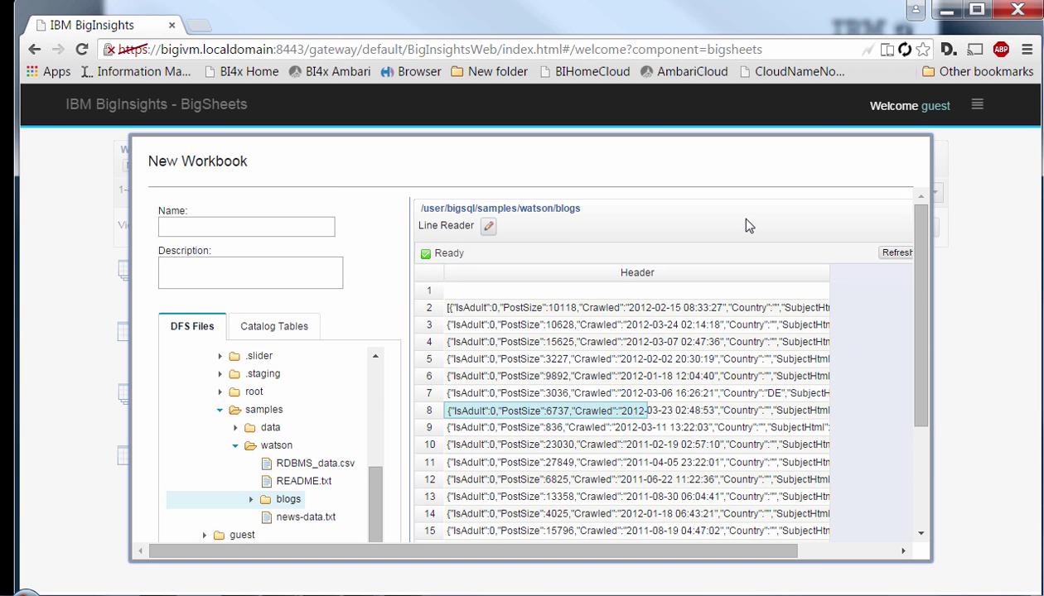
# Switch the data reader to JSON Array and apply it.
pyautogui.click(488, 227)
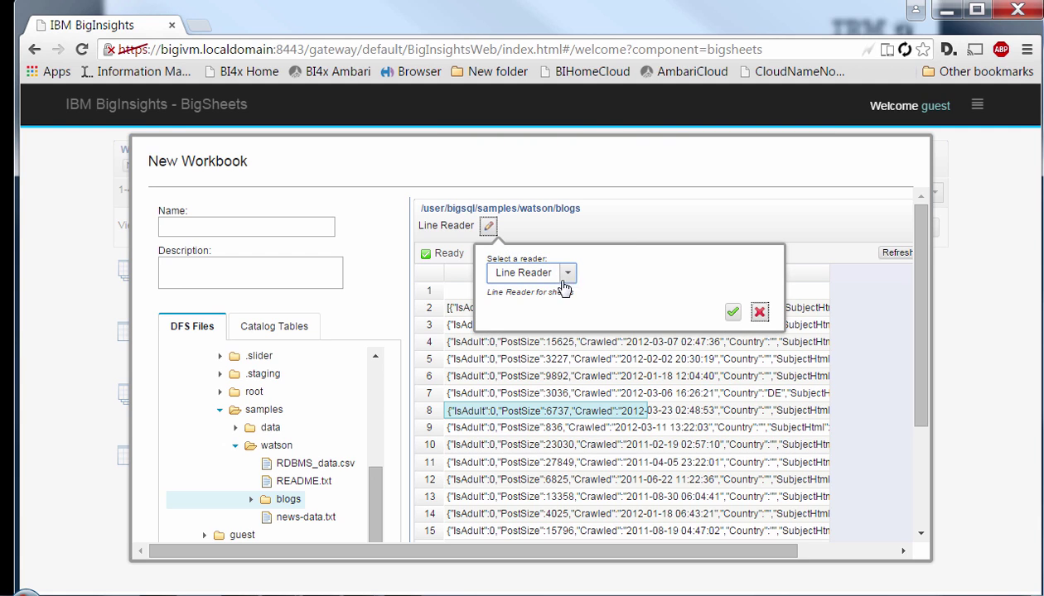
pyautogui.click(568, 277)
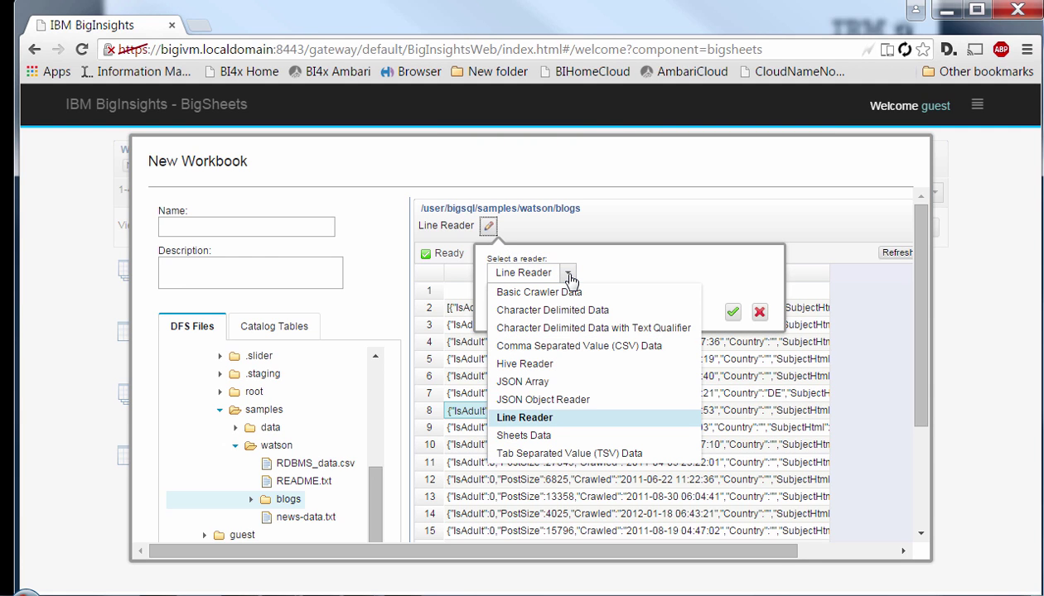
pyautogui.click(530, 389)
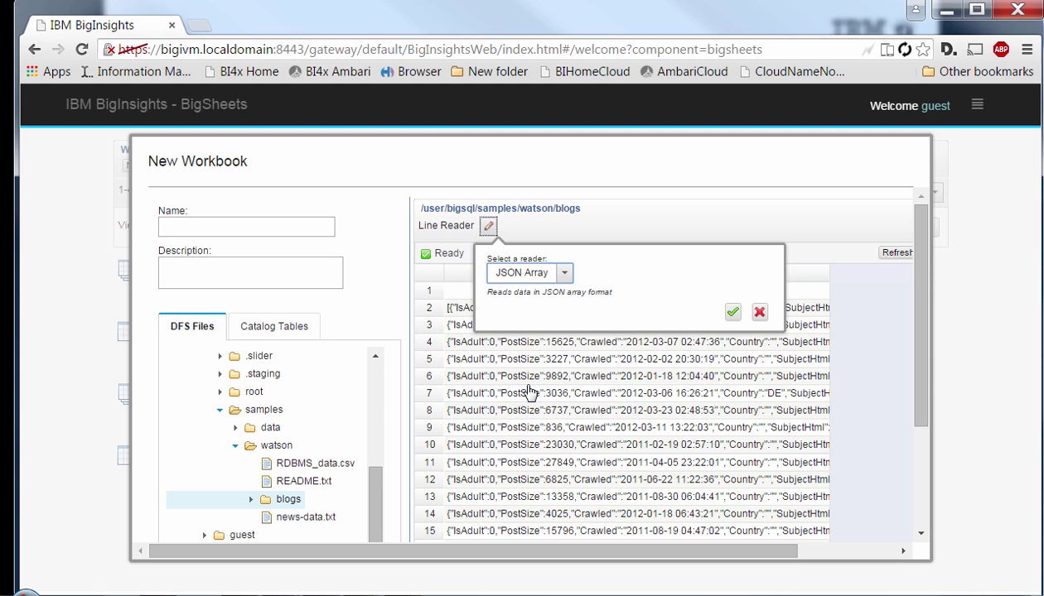
pyautogui.click(560, 273)
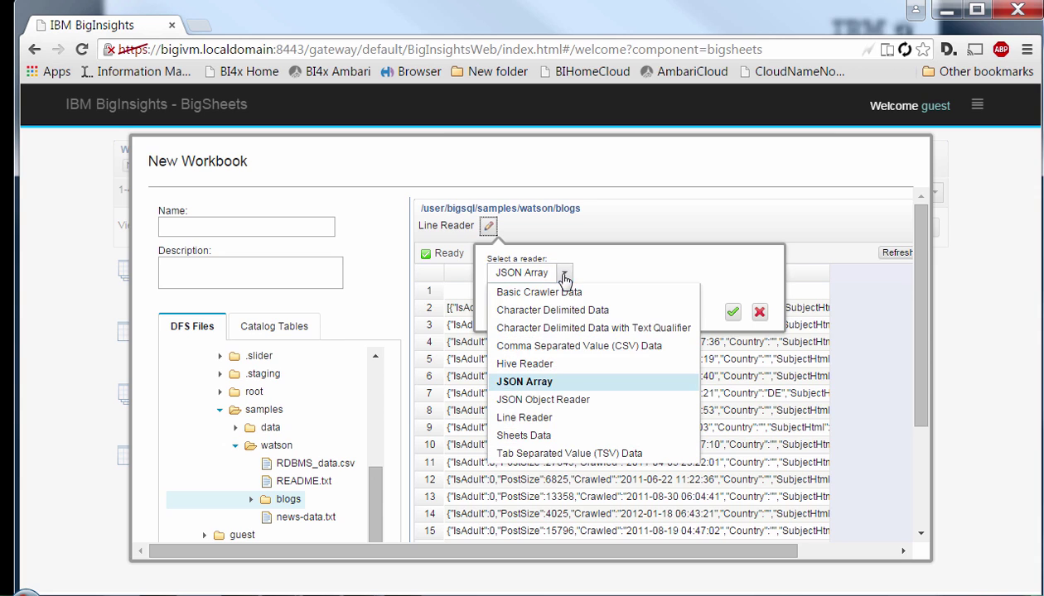
pyautogui.click(636, 274)
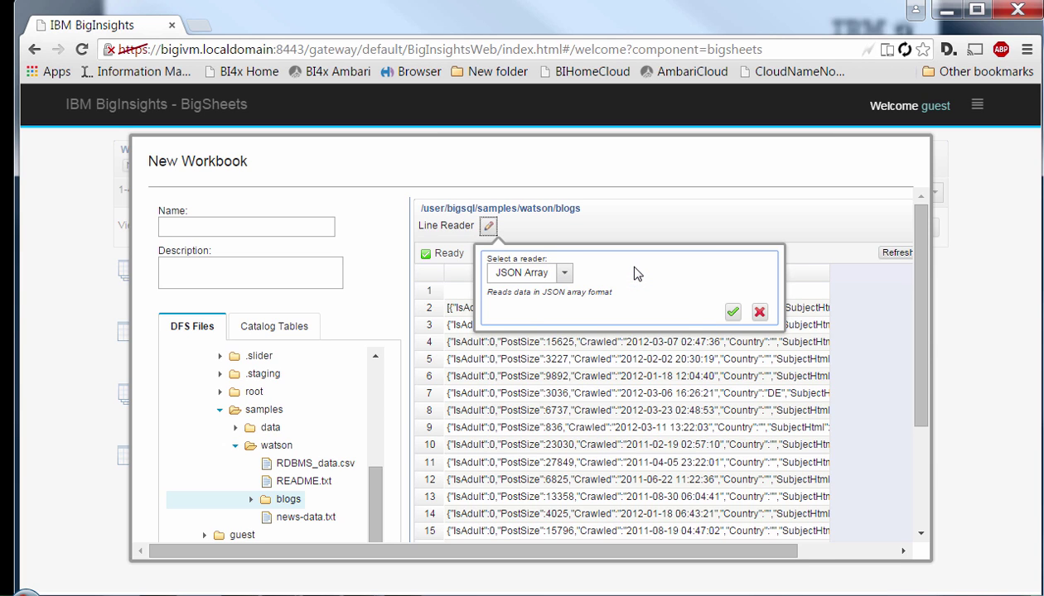
pyautogui.click(733, 313)
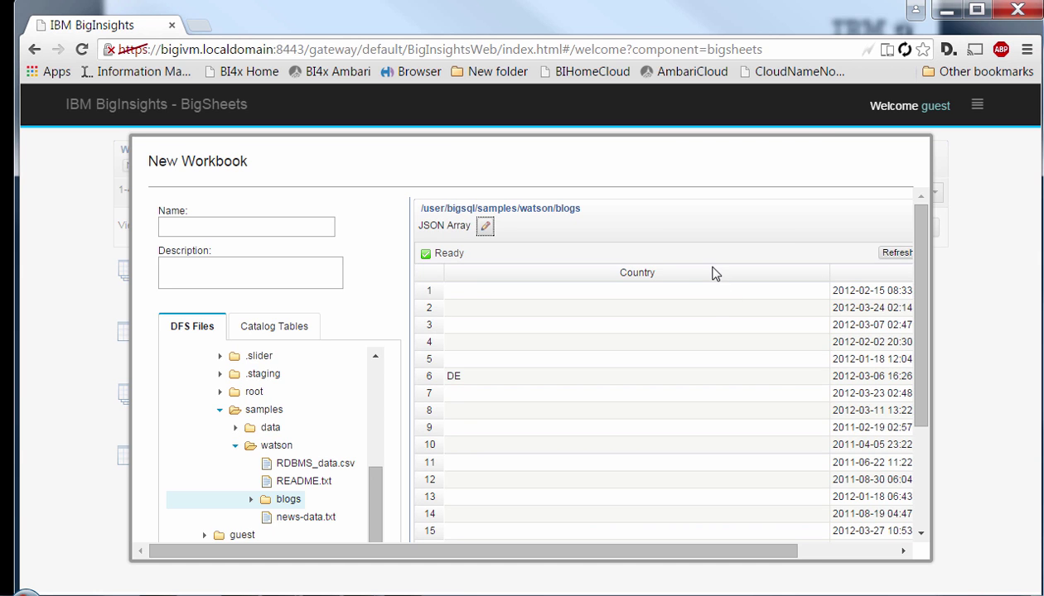
# Fit the parsed preview columns to their contents.
pyautogui.moveTo(788, 553); pyautogui.dragTo(886, 553)
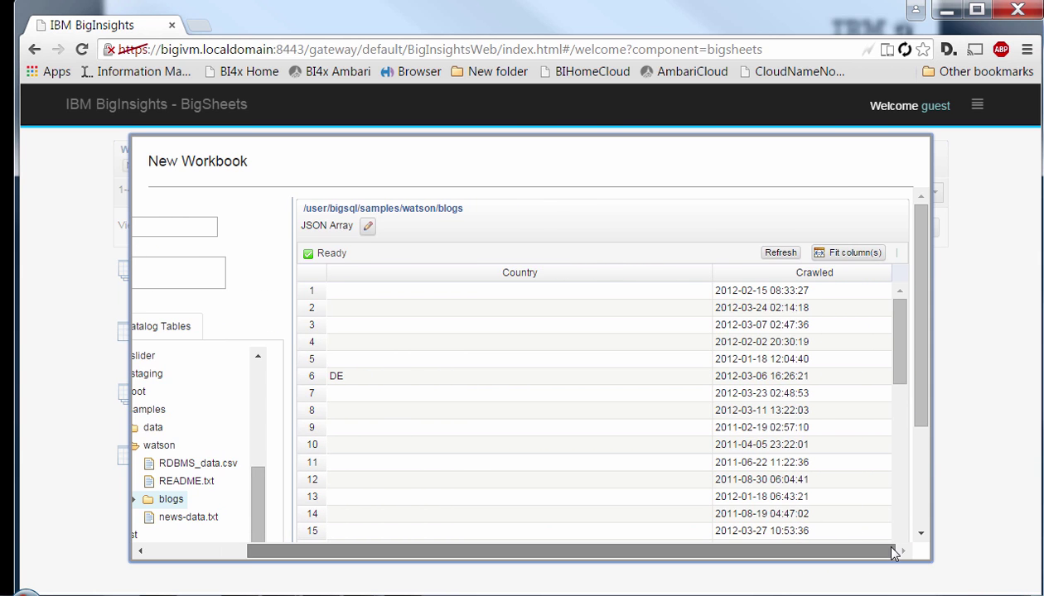
pyautogui.click(849, 254)
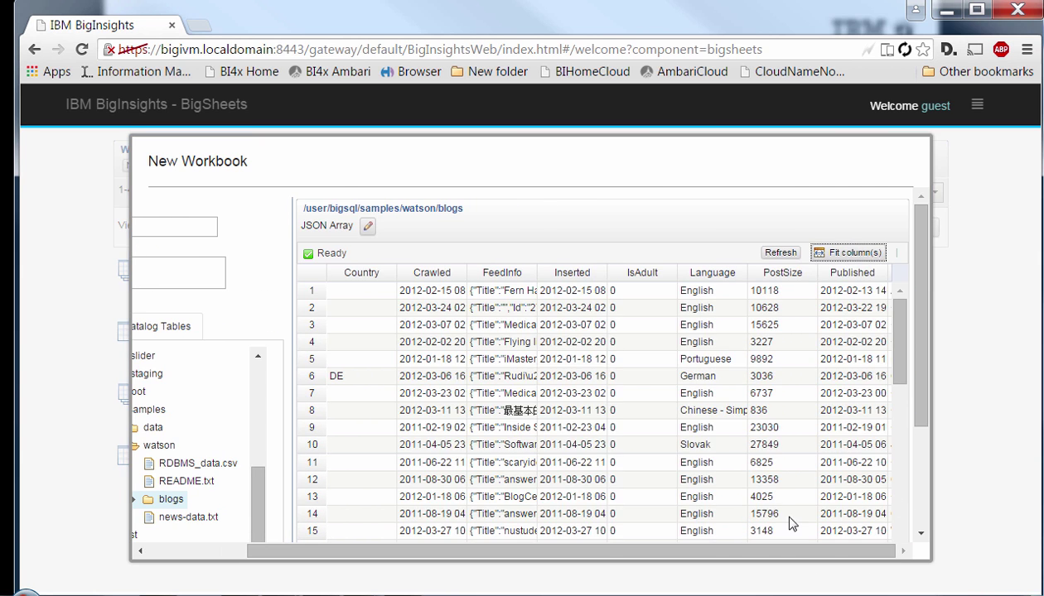
pyautogui.moveTo(783, 556); pyautogui.dragTo(683, 562)
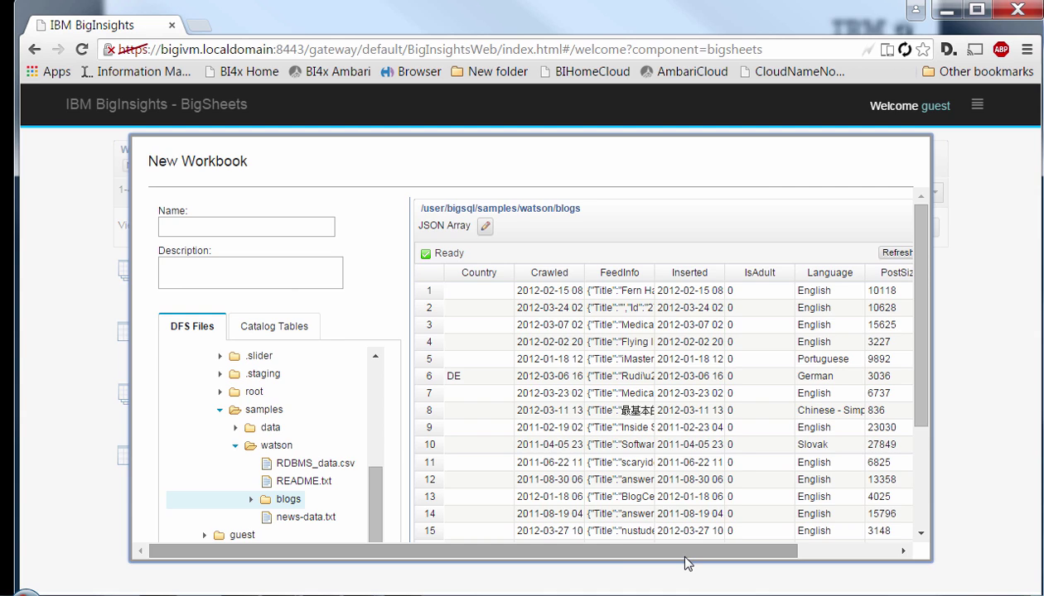
pyautogui.click(209, 222)
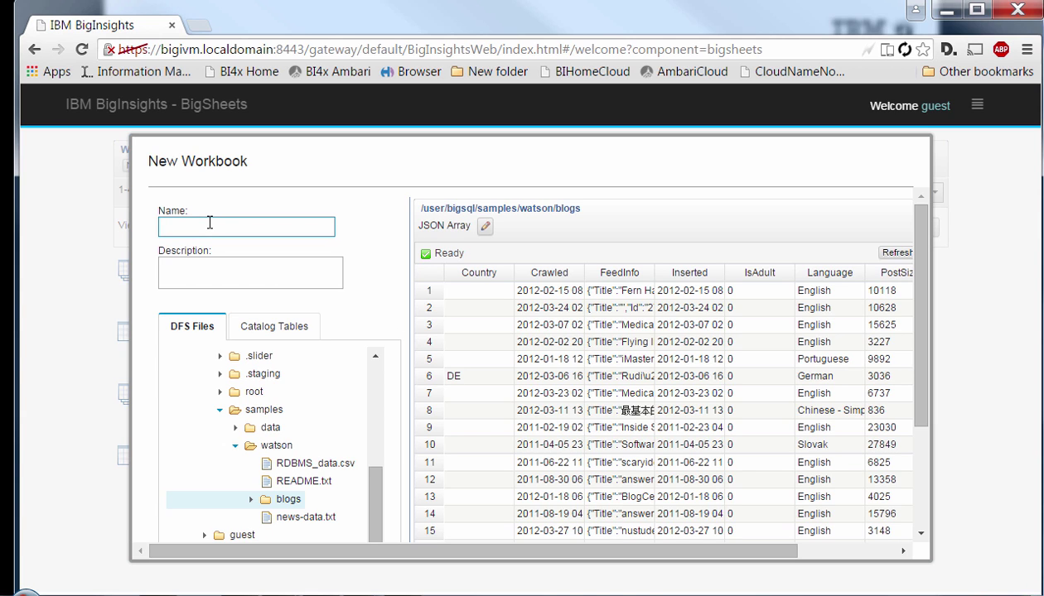
# Name the workbook 'WatsonMentionsAnalysisSheet' and save it.
pyautogui.write('WatsonMentionsAnalysisSheet')
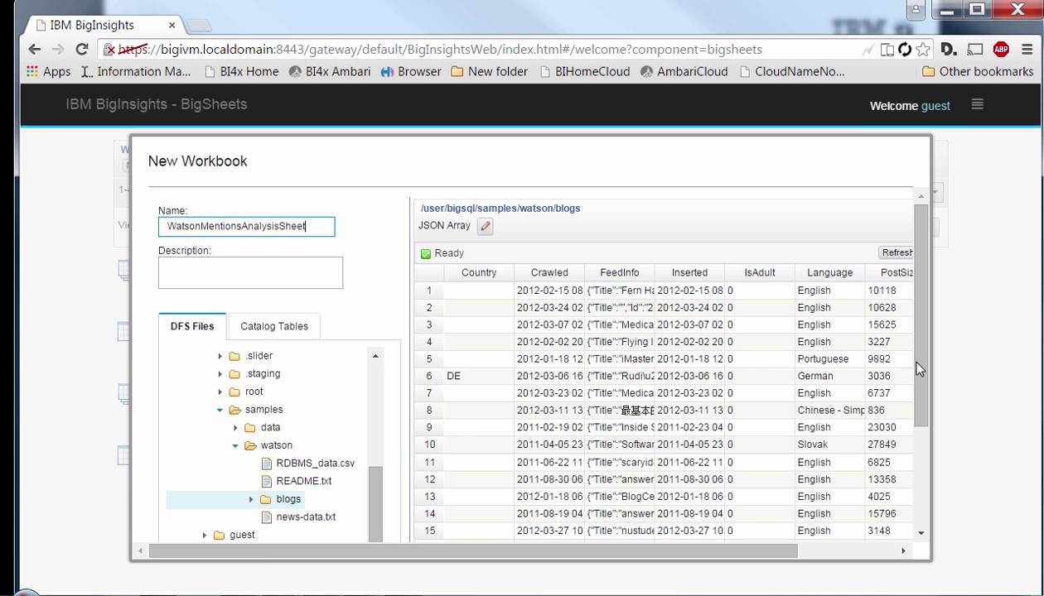
pyautogui.scroll(-1, 939, 534)
pyautogui.scroll(-3, 938, 534)
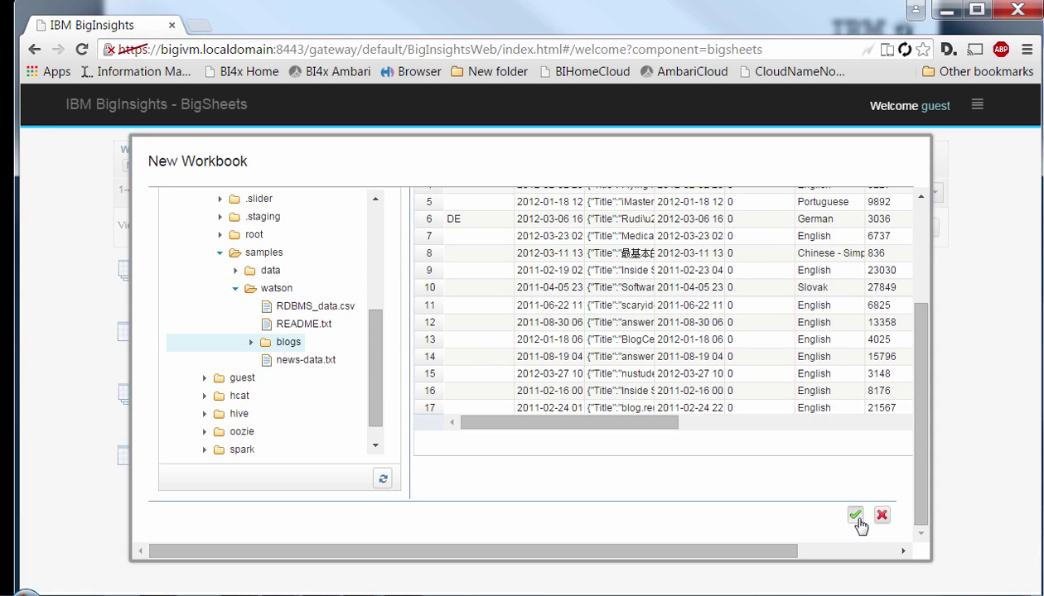
pyautogui.click(855, 515)
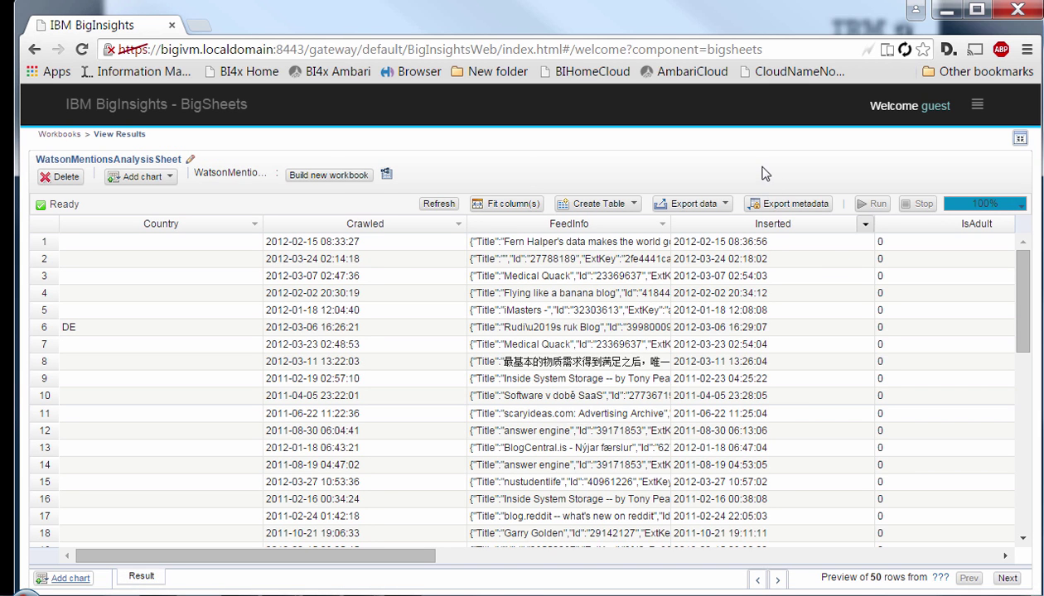
# Build an editable workbook from the saved results and bring up the Add sheets menu.
pyautogui.click(358, 176)
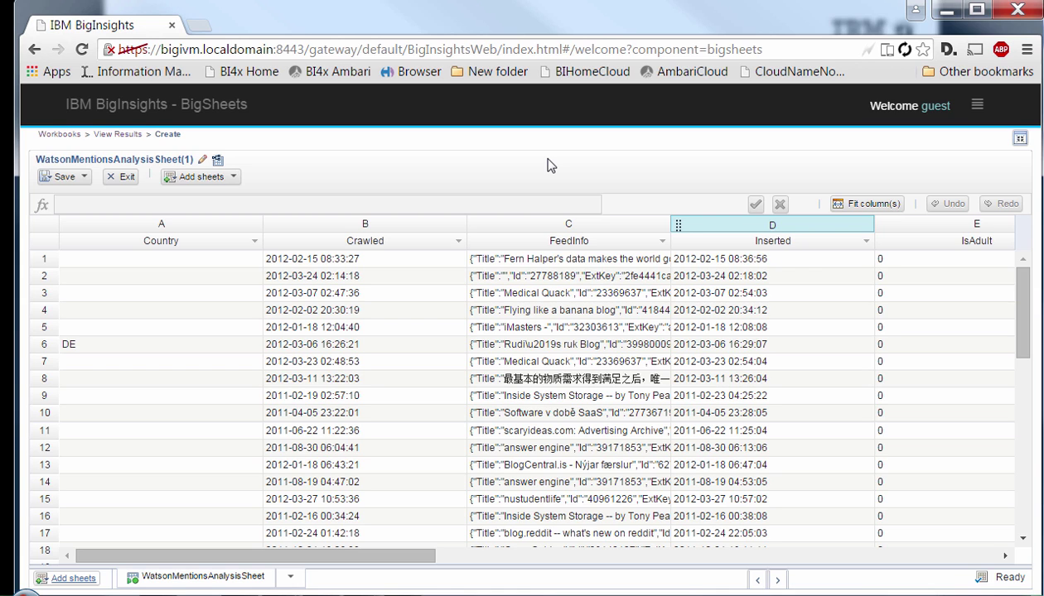
pyautogui.click(58, 582)
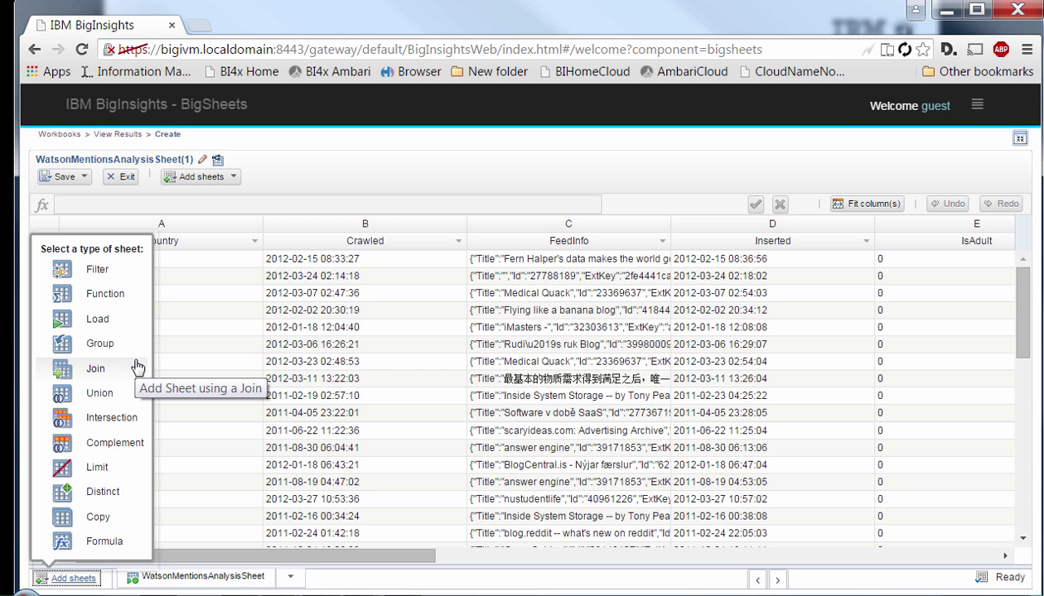
# Add a Function sheet named 'URLHost' using URLHOST with the Url column as parameter.
pyautogui.click(105, 295)
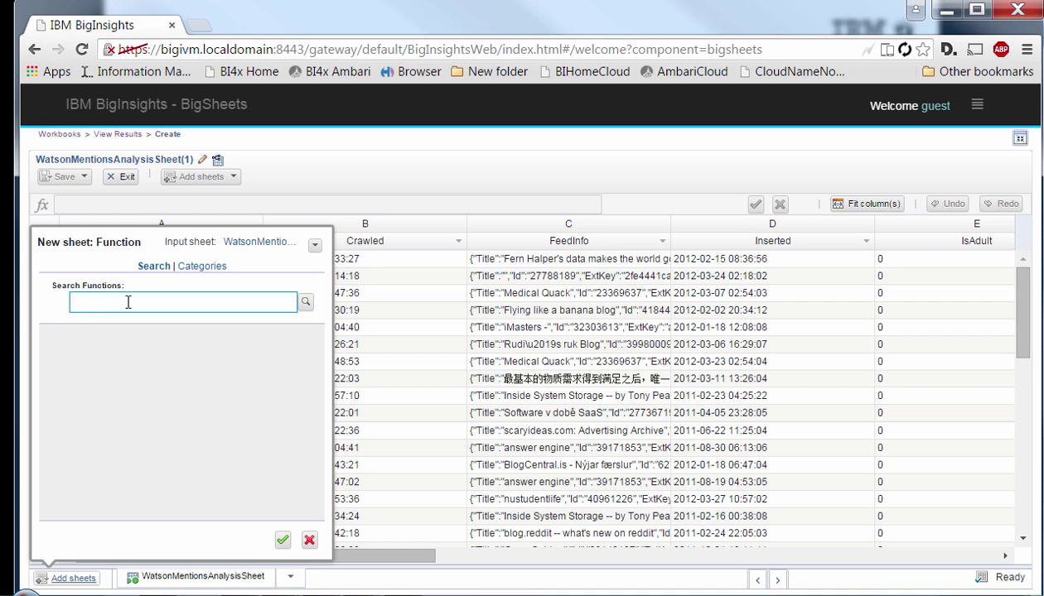
pyautogui.write('URLHost')
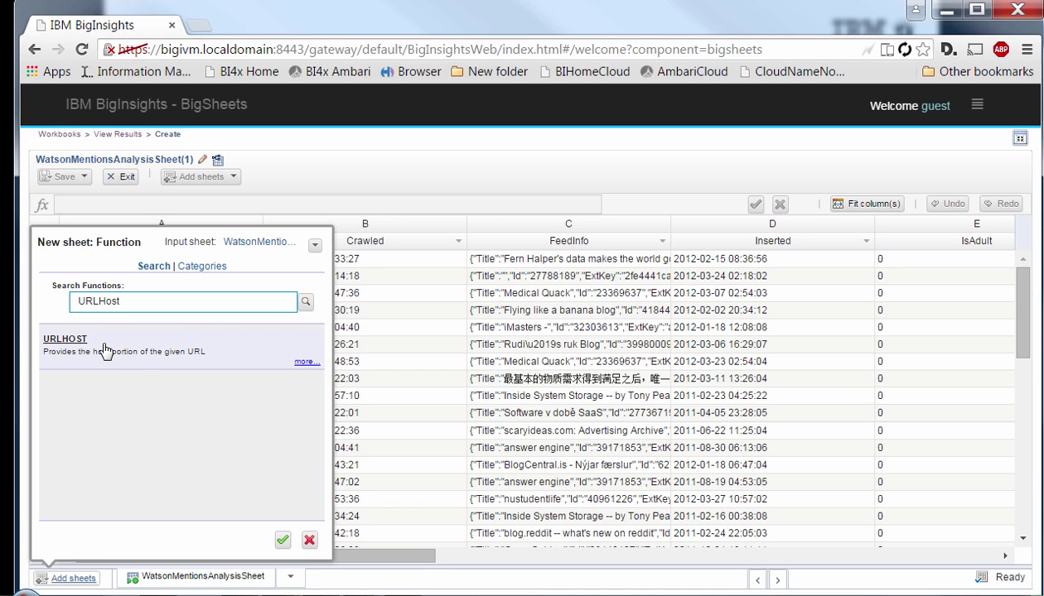
pyautogui.click(116, 342)
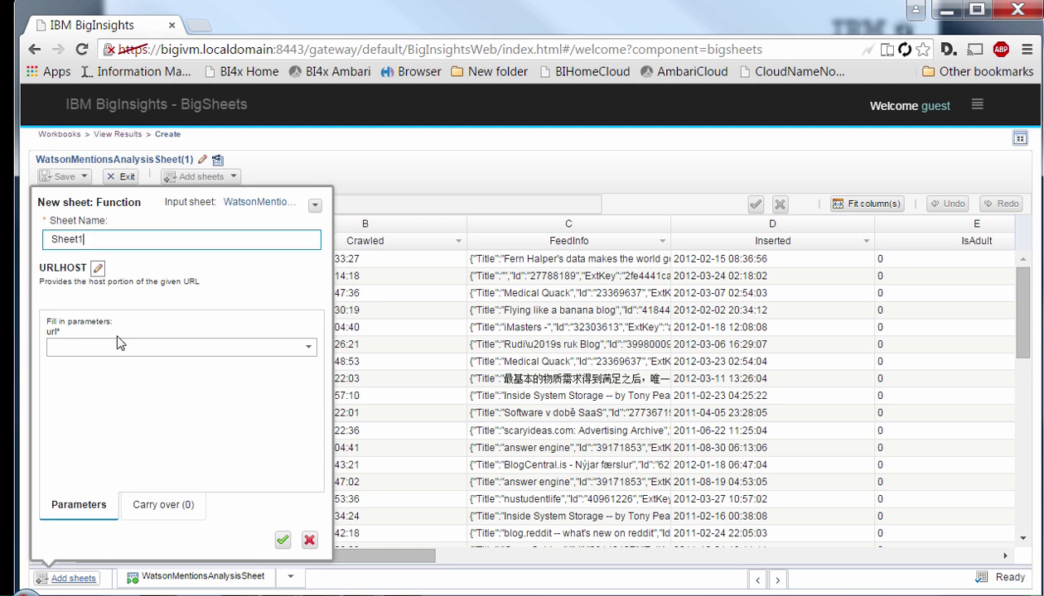
pyautogui.click(308, 347)
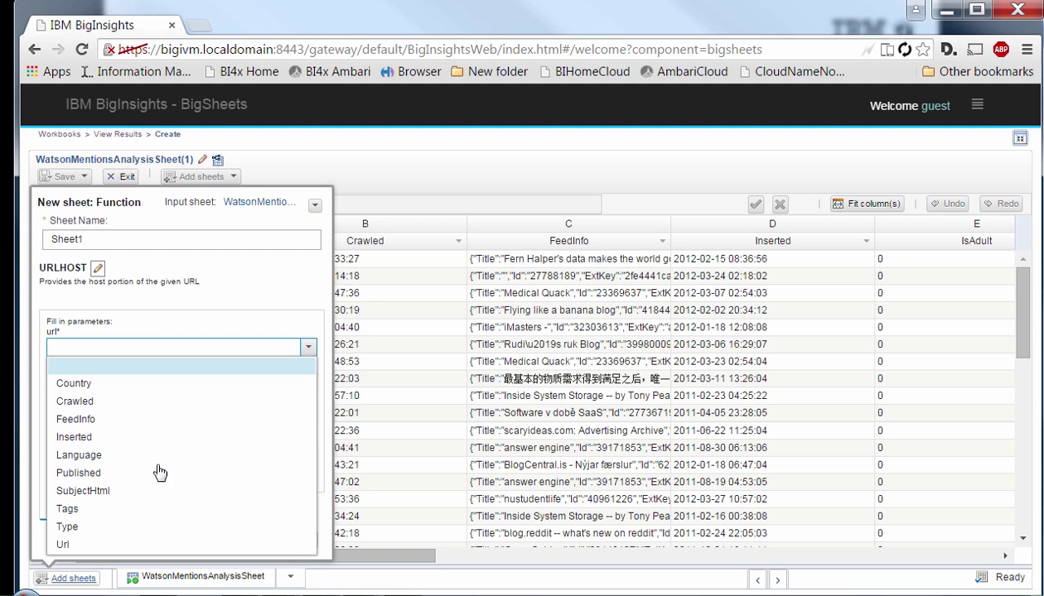
pyautogui.click(66, 546)
pyautogui.click(66, 241)
pyautogui.doubleClick(66, 241)
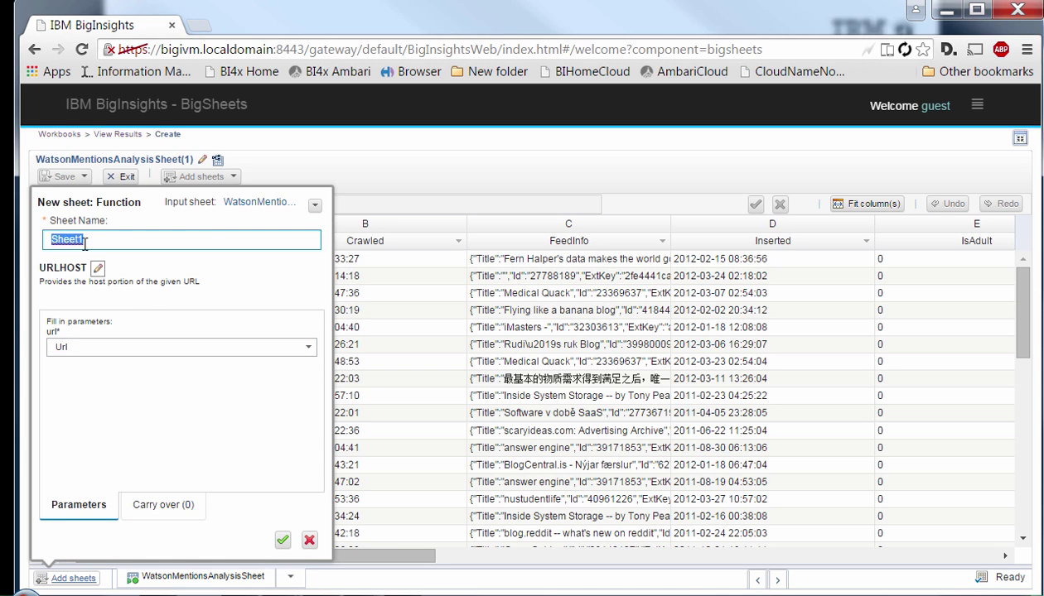
pyautogui.write('URLHost')
# Leave the carry-over columns empty and apply the settings to create the sheet.
pyautogui.click(168, 512)
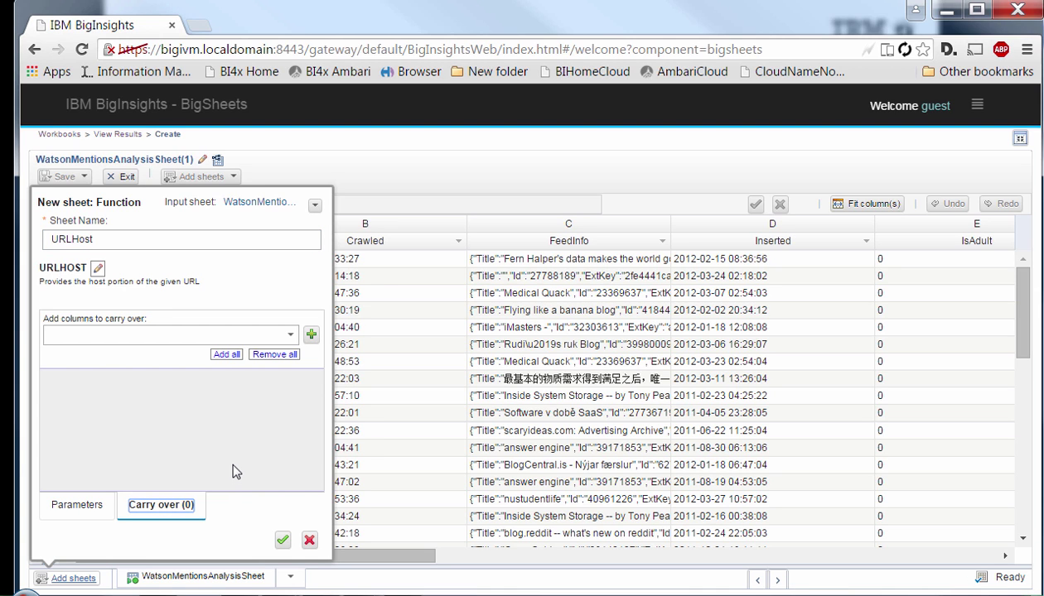
pyautogui.click(290, 335)
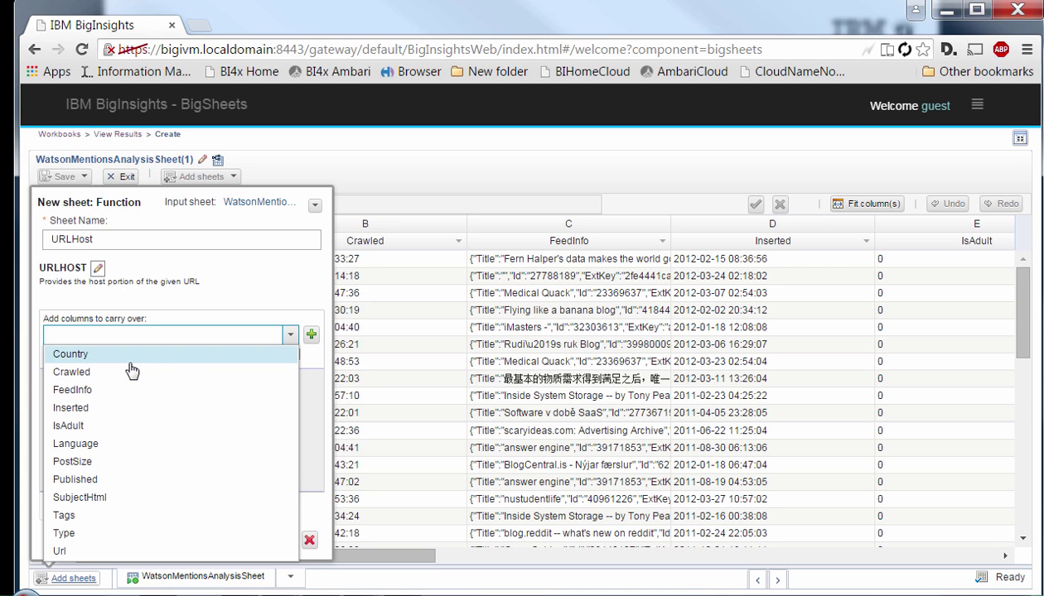
pyautogui.click(262, 298)
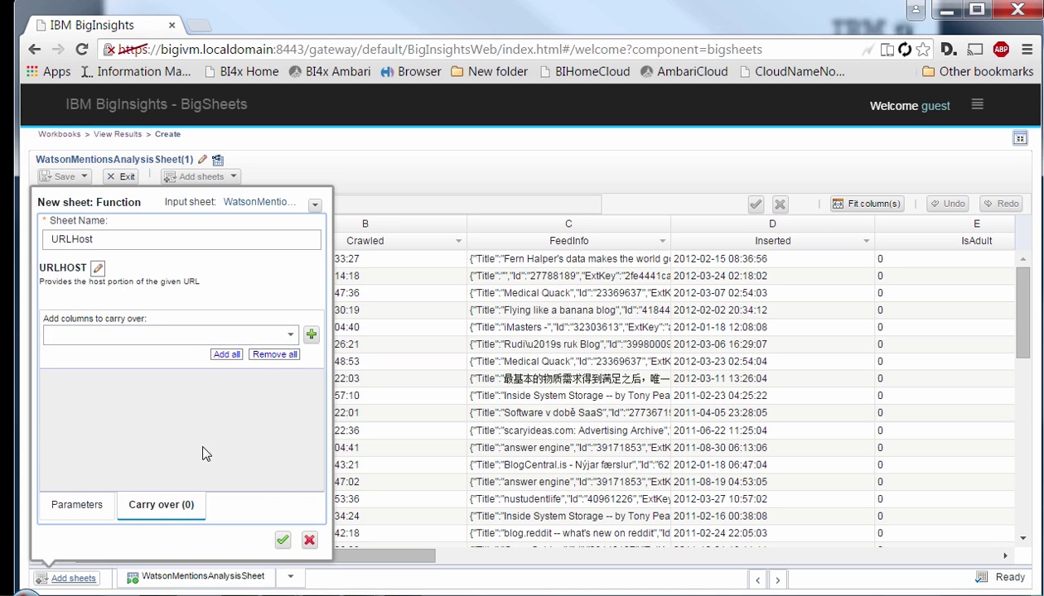
pyautogui.click(109, 501)
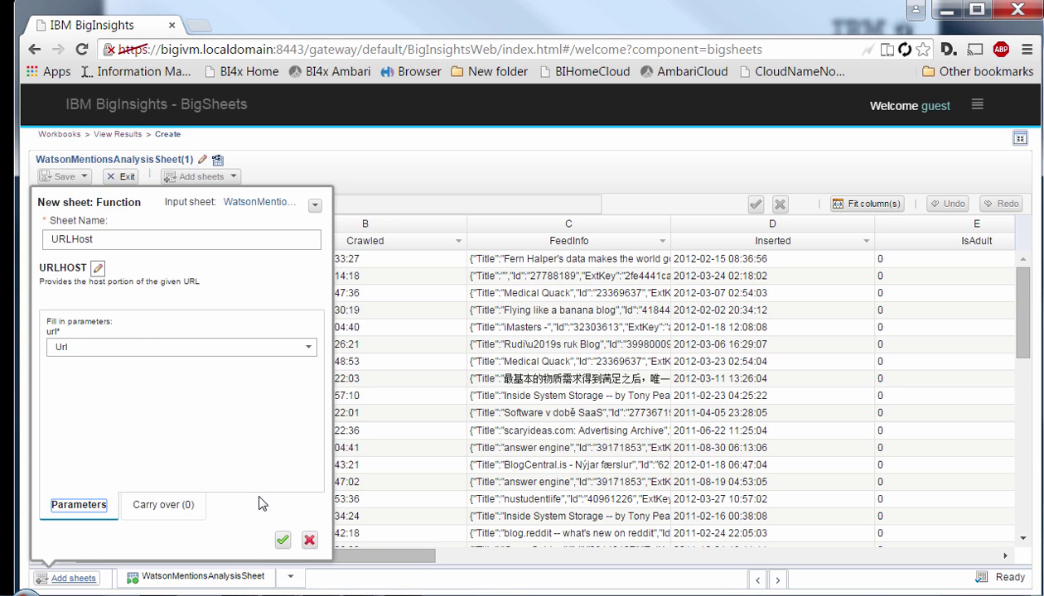
pyautogui.click(282, 540)
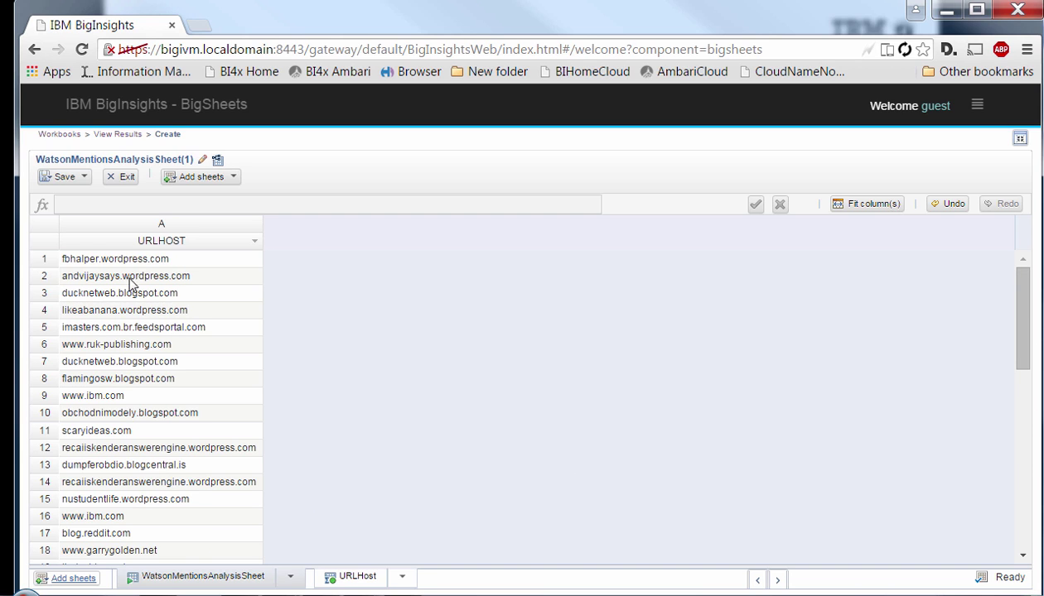
# Move the Url column ahead of Type on WatsonMentionsAnalysisSheet, then return to URLHost.
pyautogui.click(184, 580)
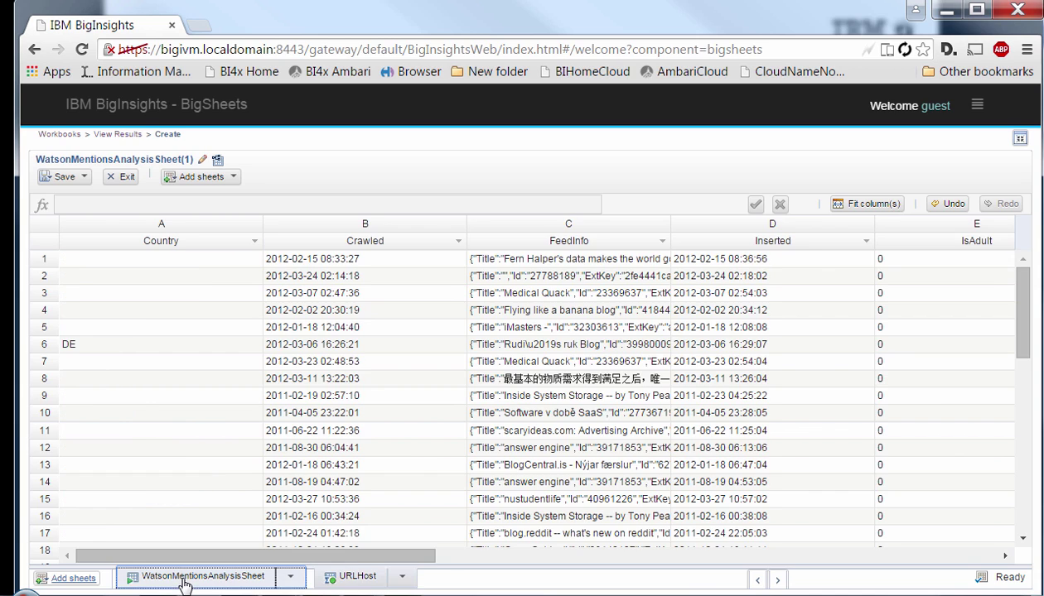
pyautogui.hscroll(5, 886, 541)
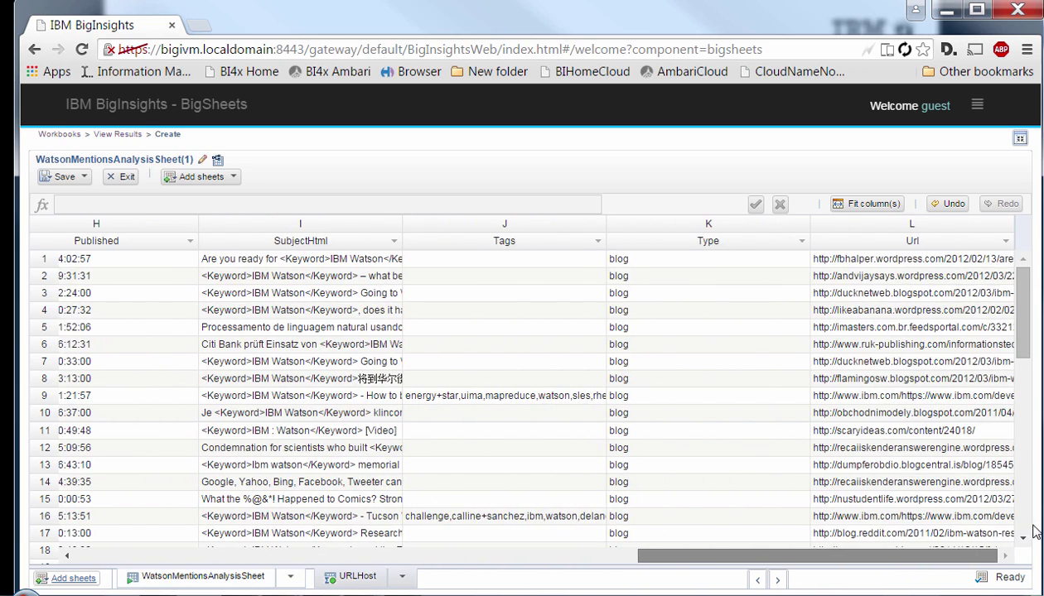
pyautogui.click(816, 230)
pyautogui.moveTo(816, 231); pyautogui.dragTo(729, 230)
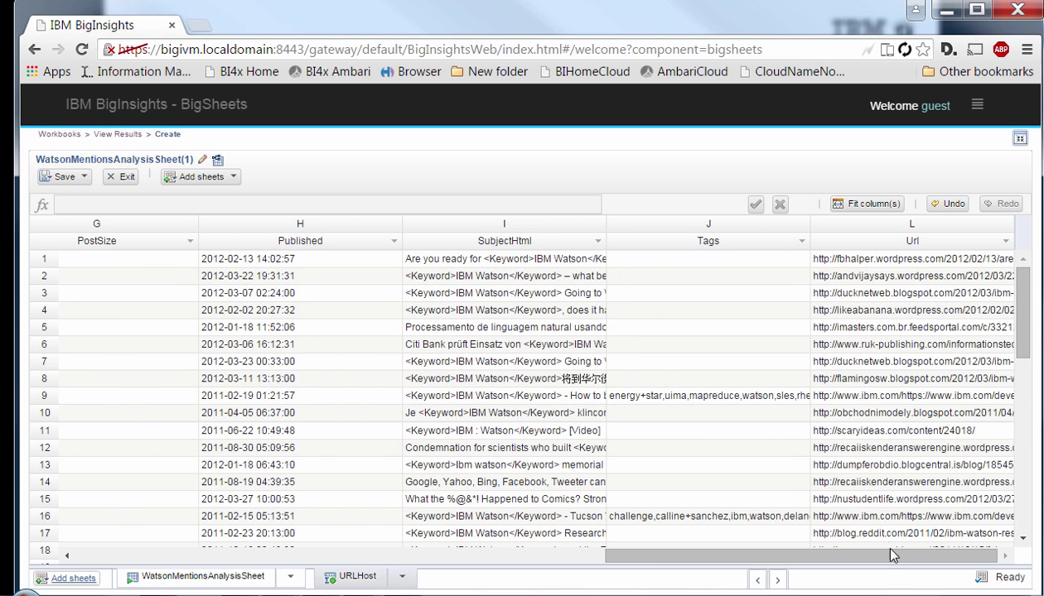
pyautogui.click(371, 580)
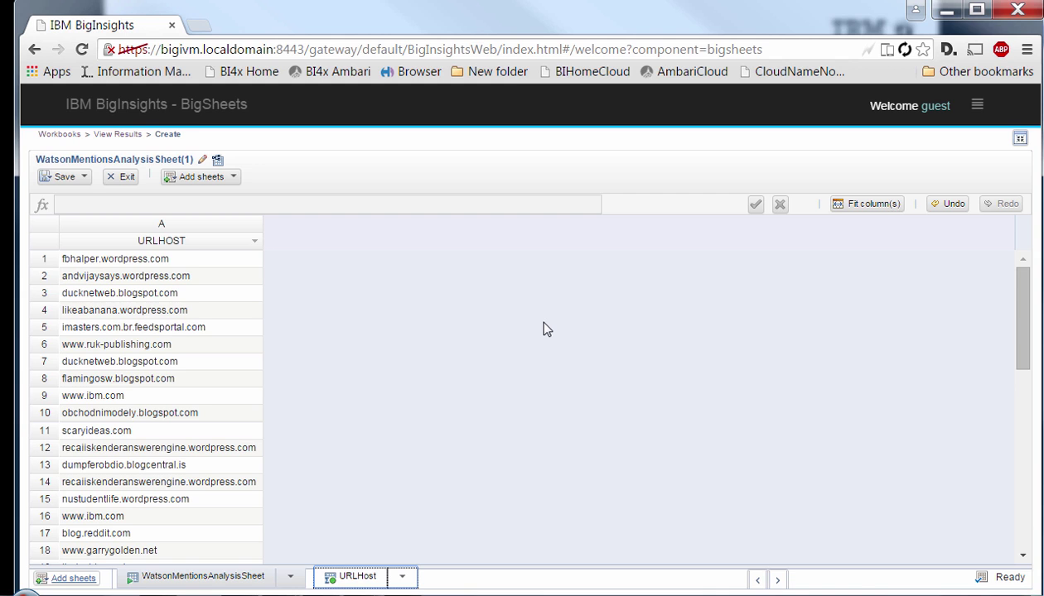
# Save & Exit the workbook, confirming the save under its existing name.
pyautogui.click(83, 176)
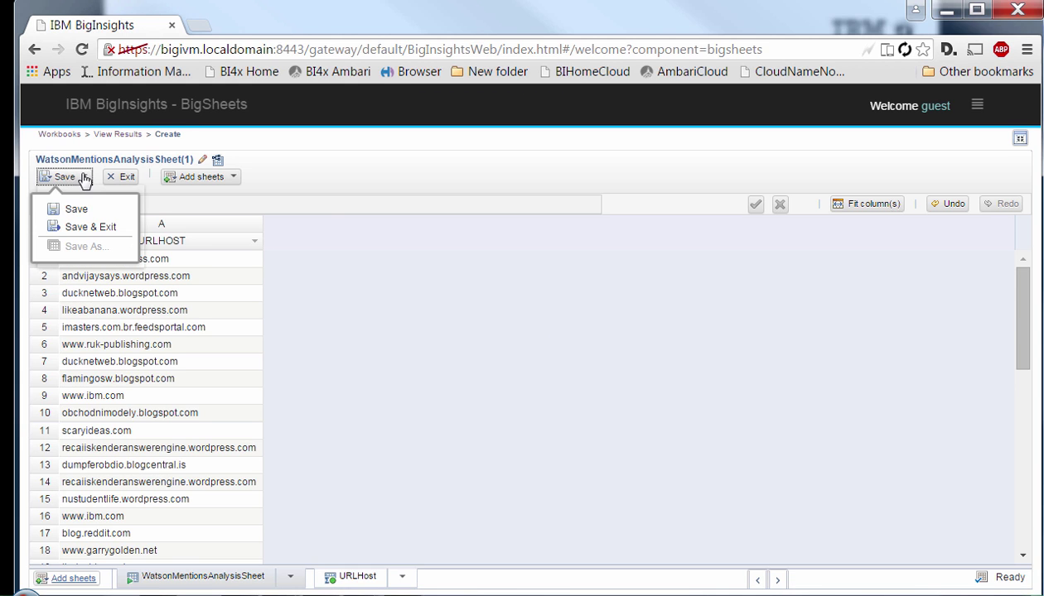
pyautogui.click(83, 226)
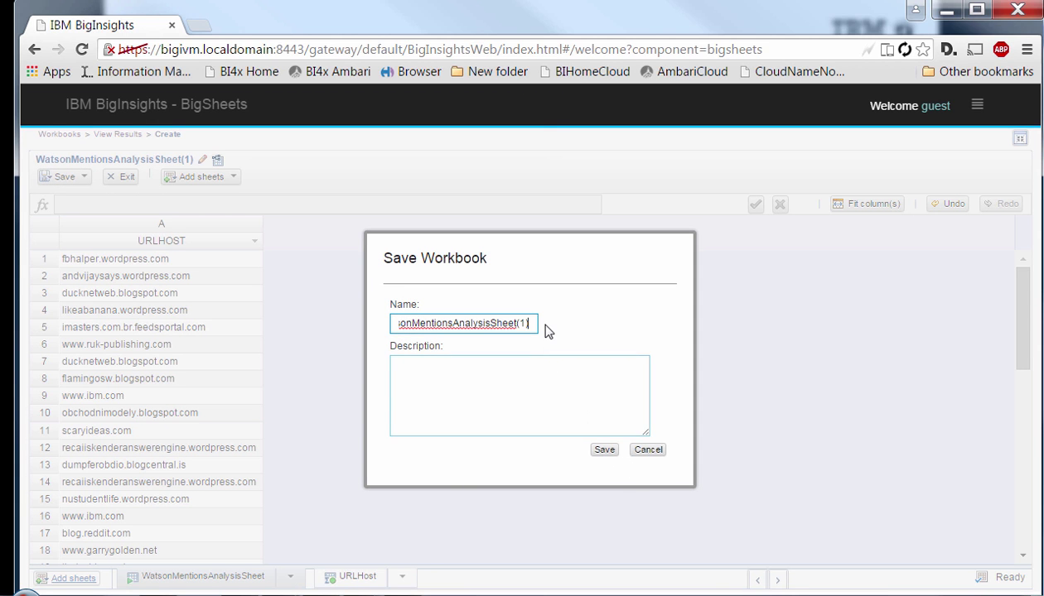
pyautogui.click(604, 450)
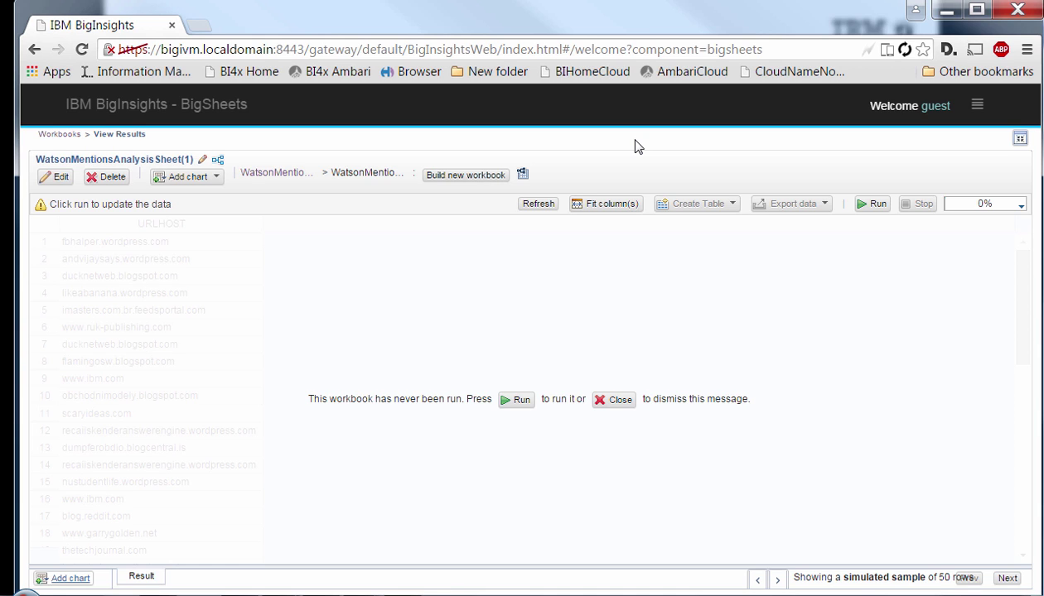
# Run the workbook and review its Detailed Run Statistics before closing them.
pyautogui.click(522, 401)
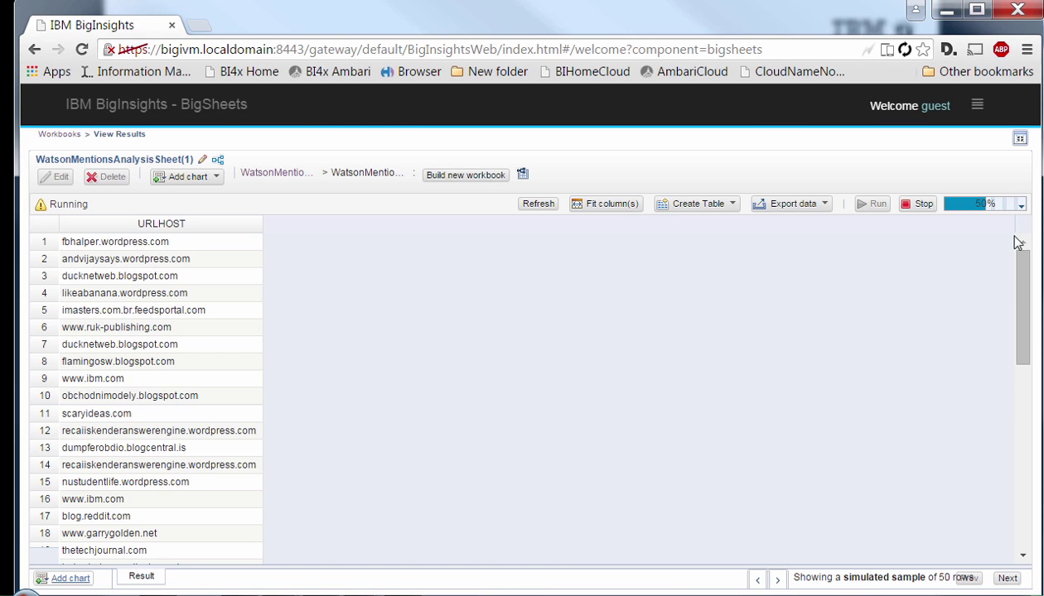
pyautogui.click(1021, 209)
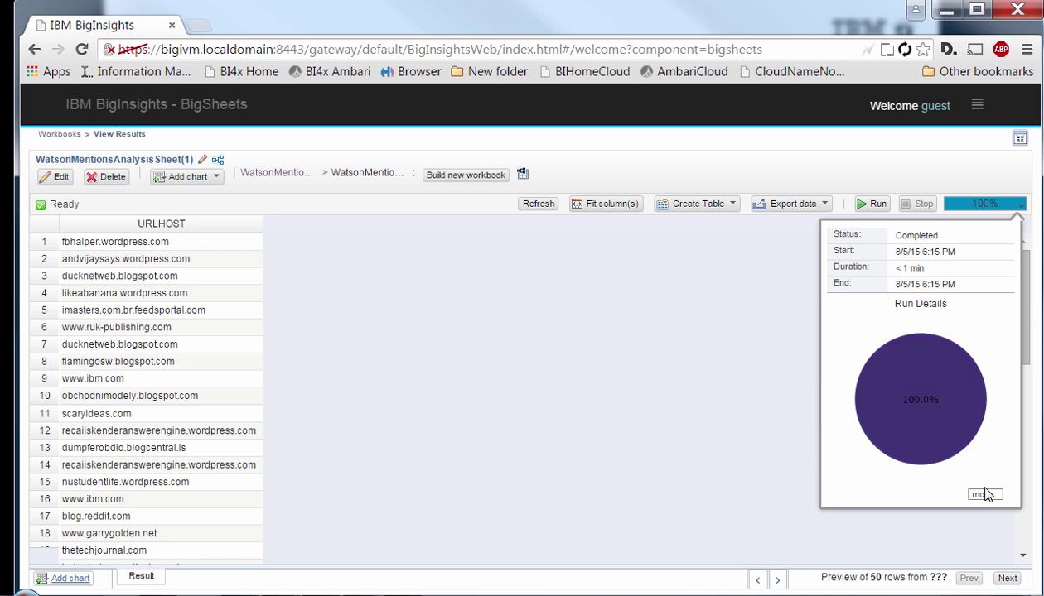
pyautogui.click(984, 495)
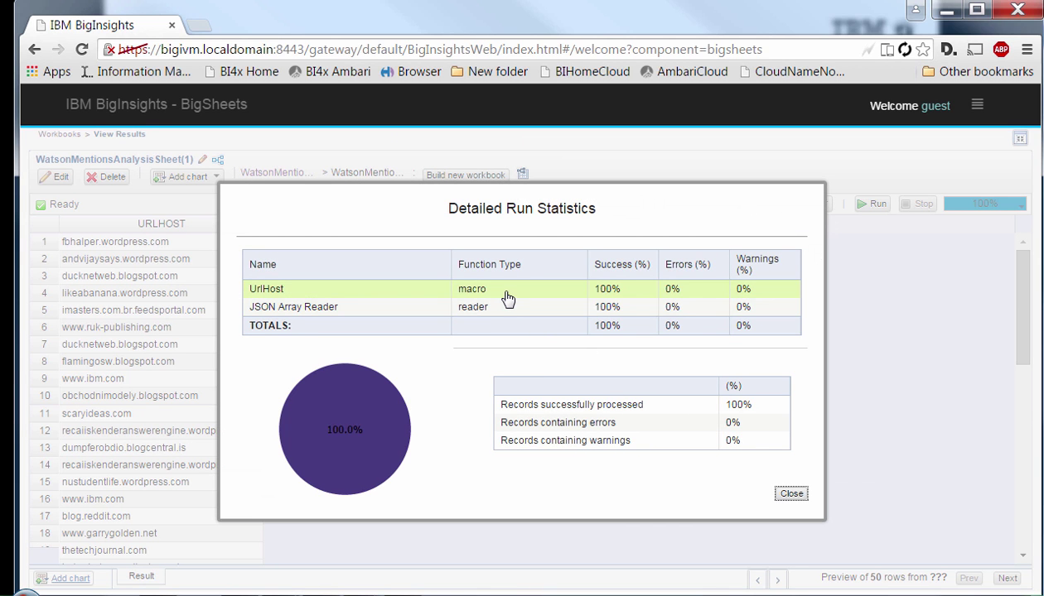
pyautogui.click(791, 495)
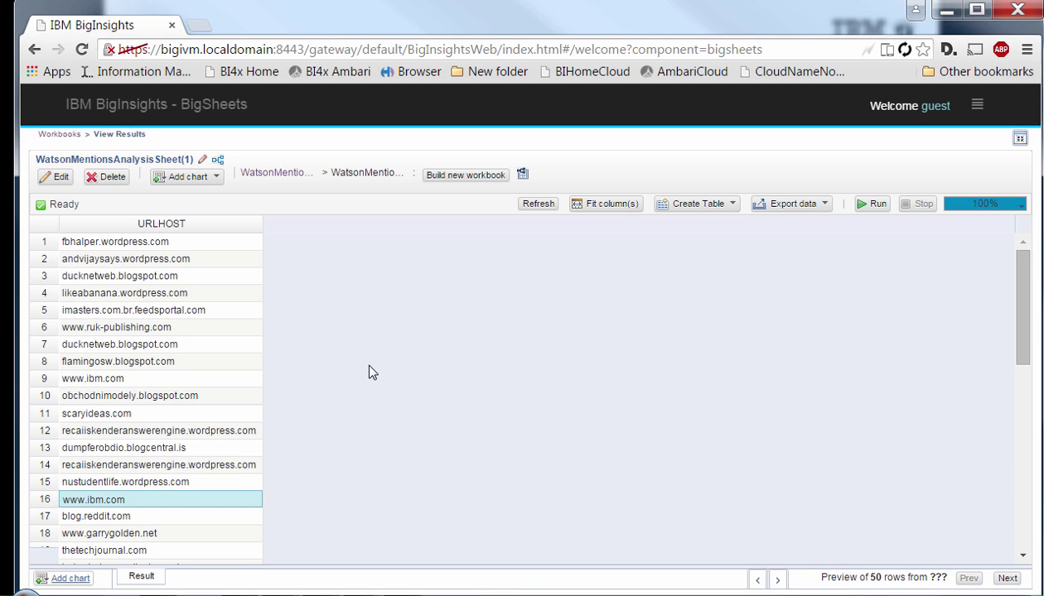
# Add a bar chart named 'Top 10 sites for Watson'.
pyautogui.click(69, 579)
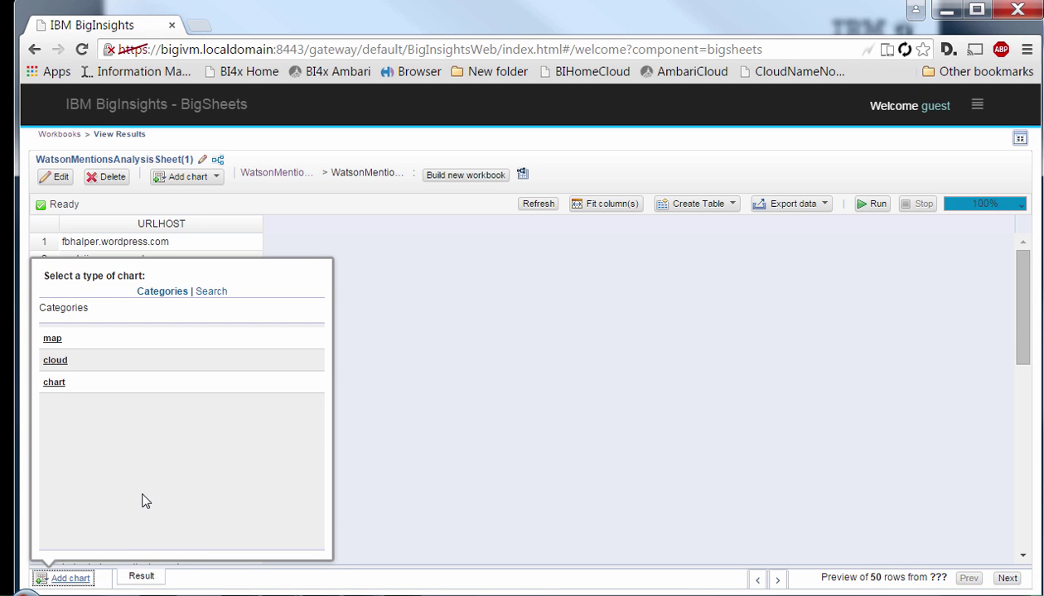
pyautogui.click(50, 384)
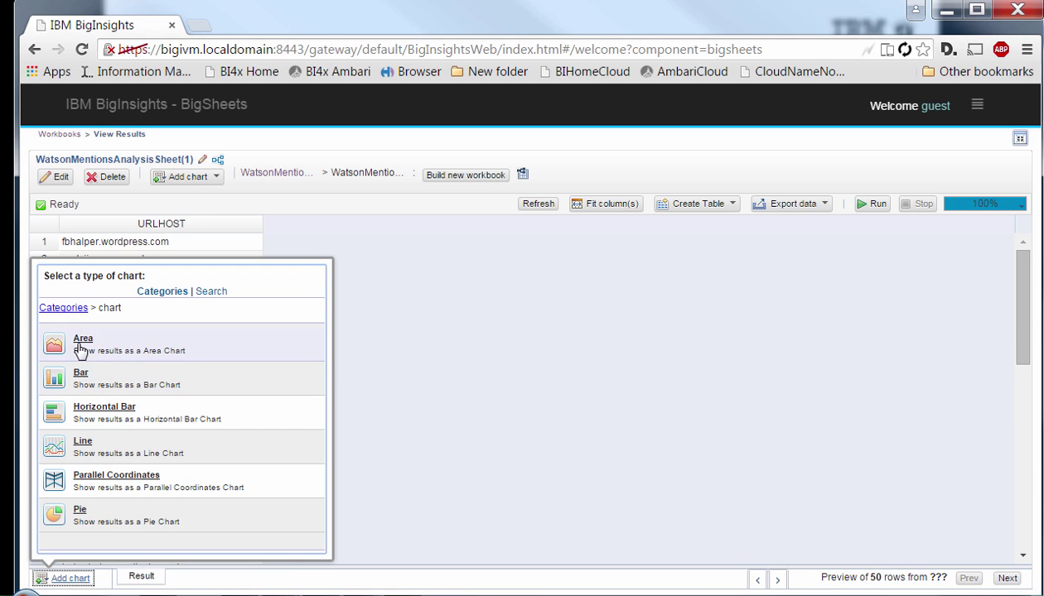
pyautogui.click(82, 377)
pyautogui.moveTo(189, 267); pyautogui.dragTo(124, 280)
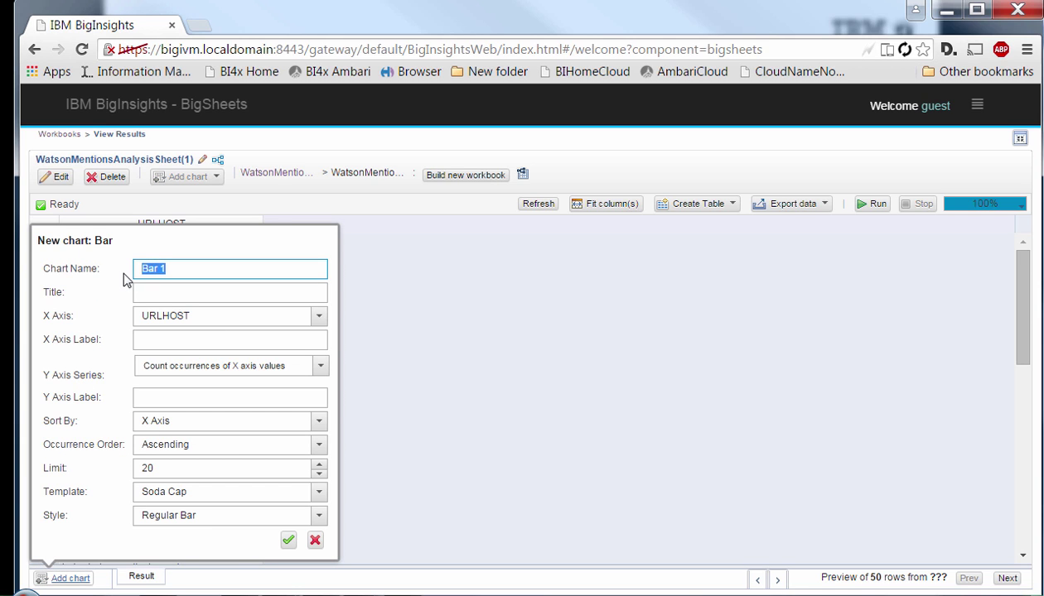
pyautogui.write('Top 10 sites for Watson')
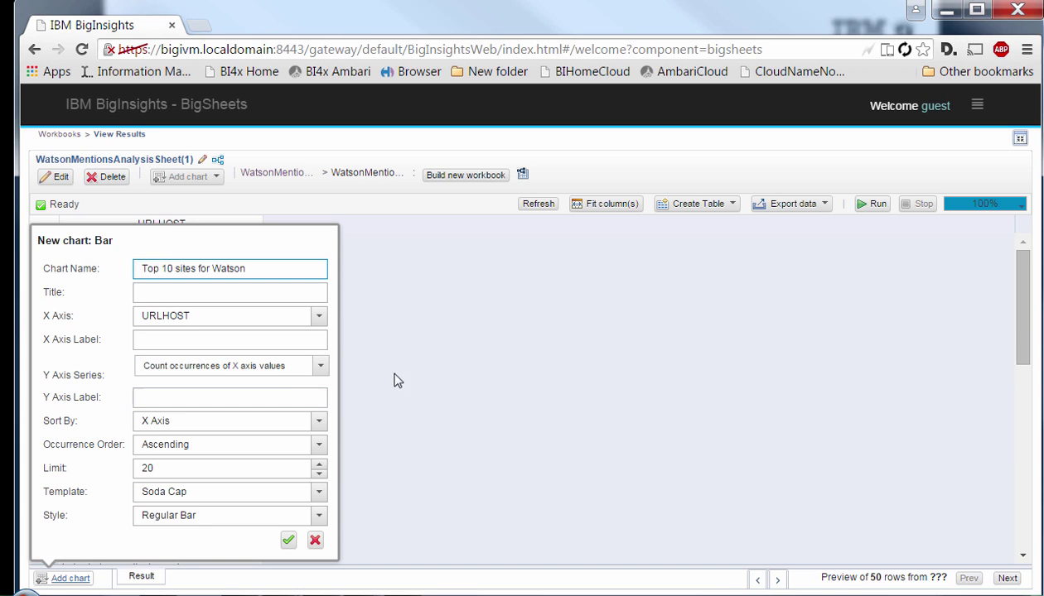
# Sort the bars by Y Axis in descending occurrence order, limit to 10, and apply.
pyautogui.click(217, 397)
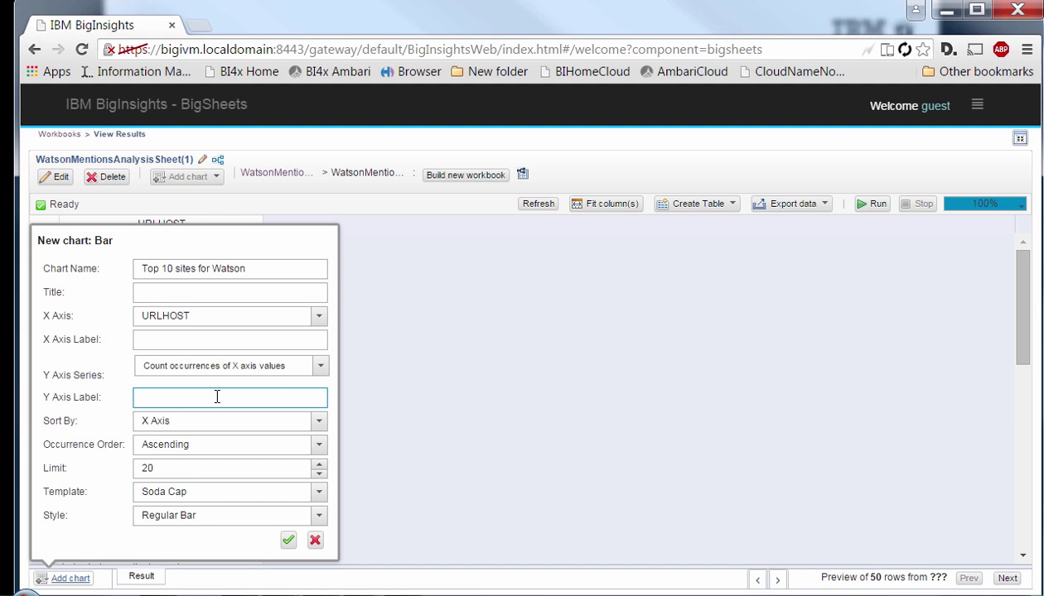
pyautogui.click(321, 425)
pyautogui.click(203, 460)
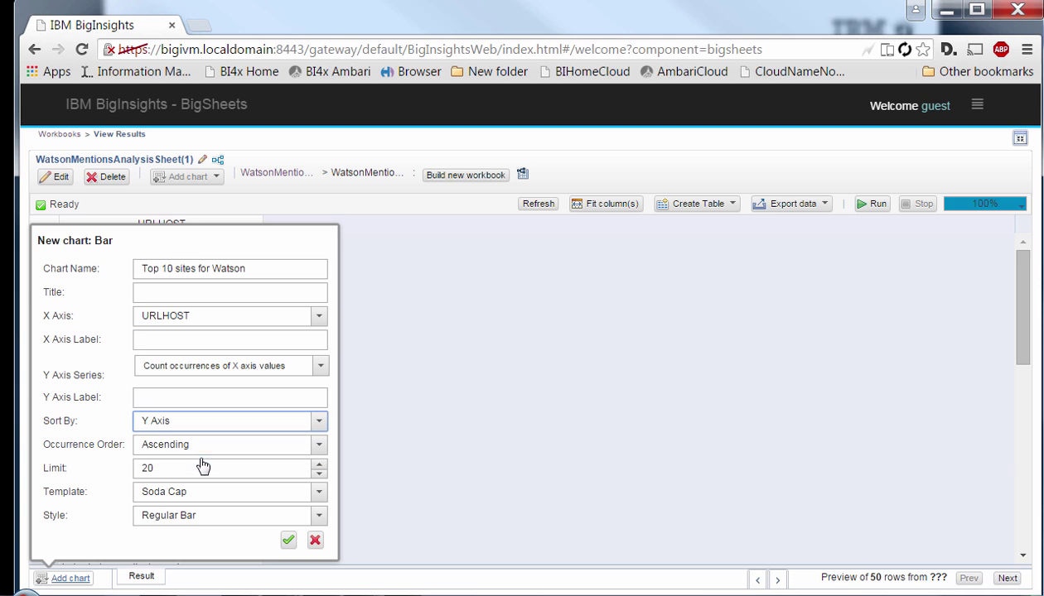
pyautogui.click(320, 451)
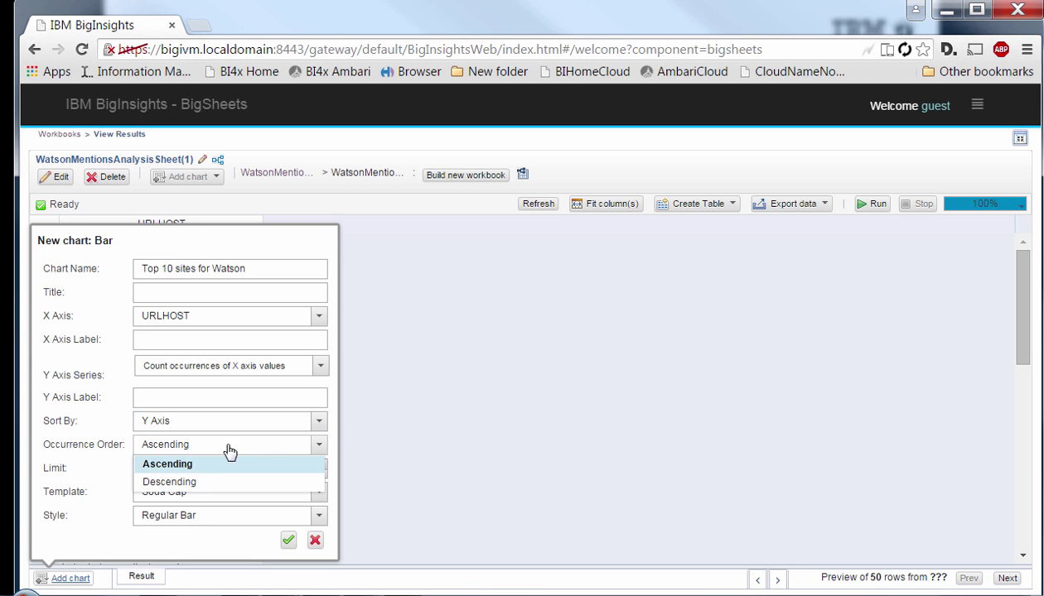
pyautogui.click(187, 486)
pyautogui.click(146, 468)
pyautogui.doubleClick(146, 468)
pyautogui.write('10')
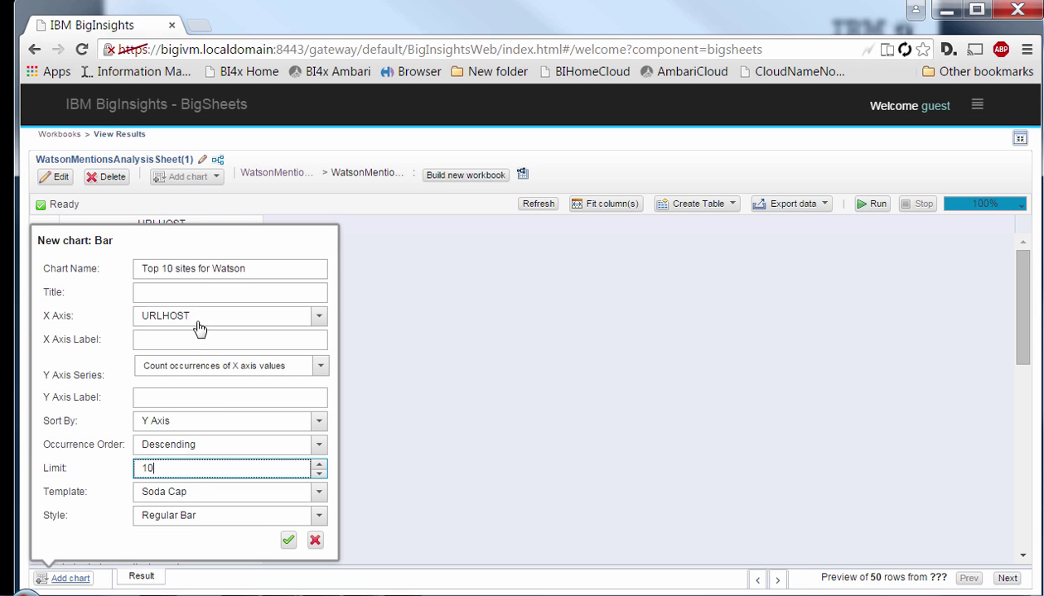
pyautogui.click(288, 542)
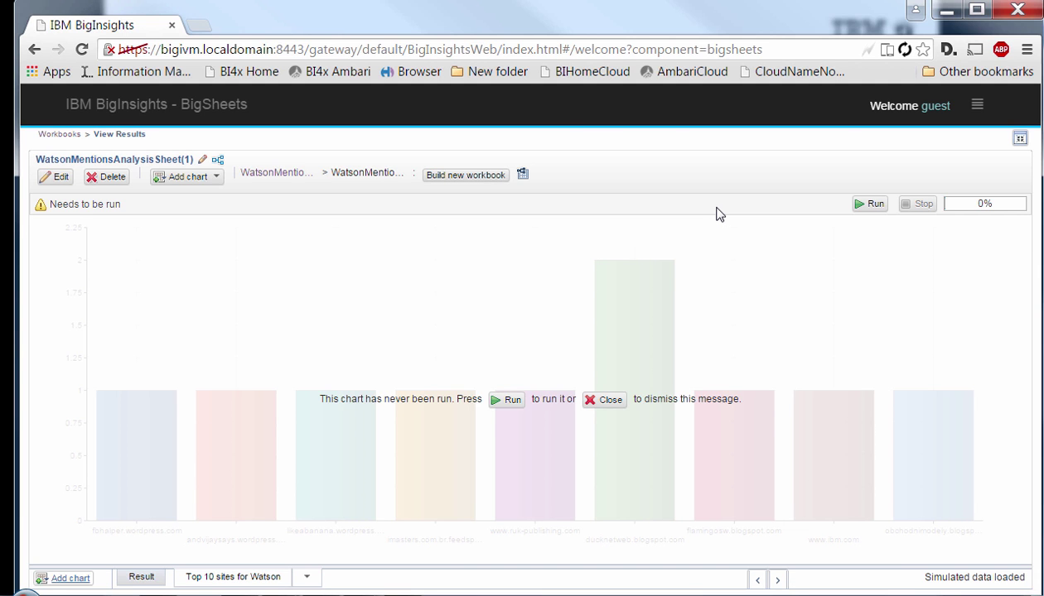
# Run the Top 10 sites for Watson chart and read the bar counts, led by ducknetweb.blogspot.com at 68.
pyautogui.click(507, 401)
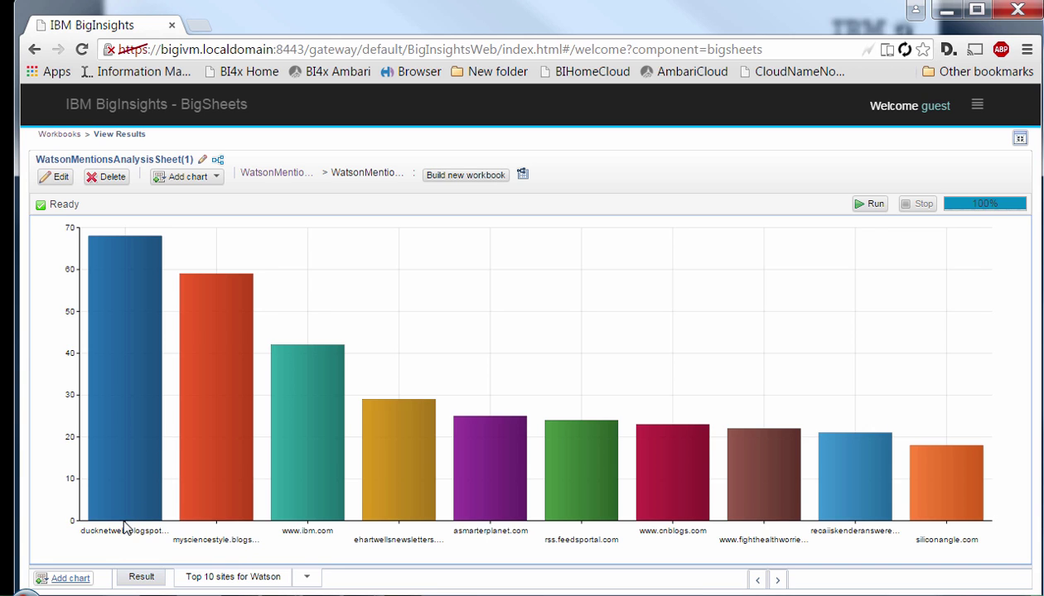
pyautogui.moveTo(127, 527)
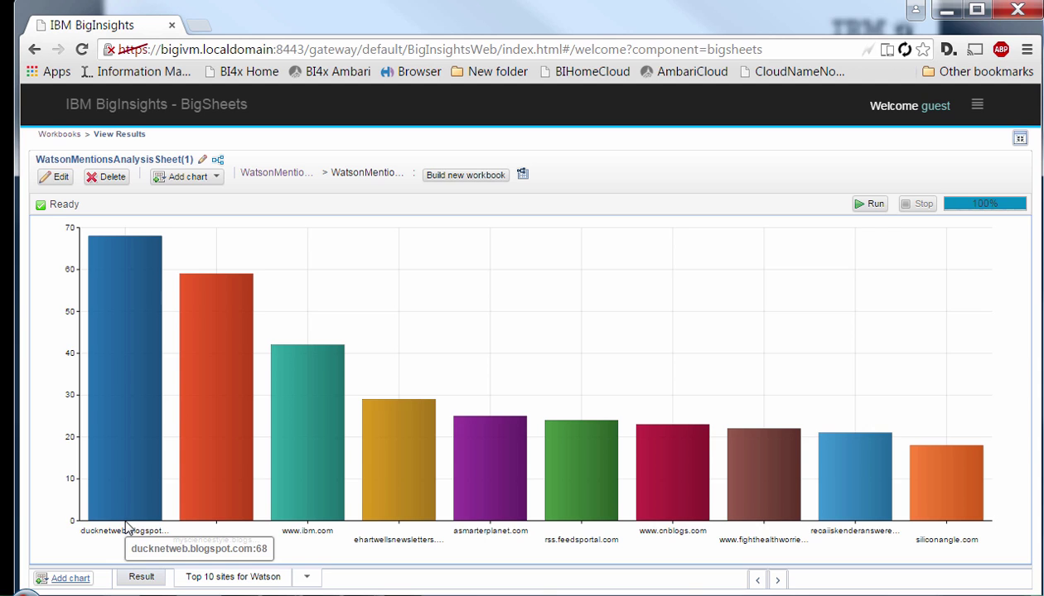
pyautogui.moveTo(308, 524)
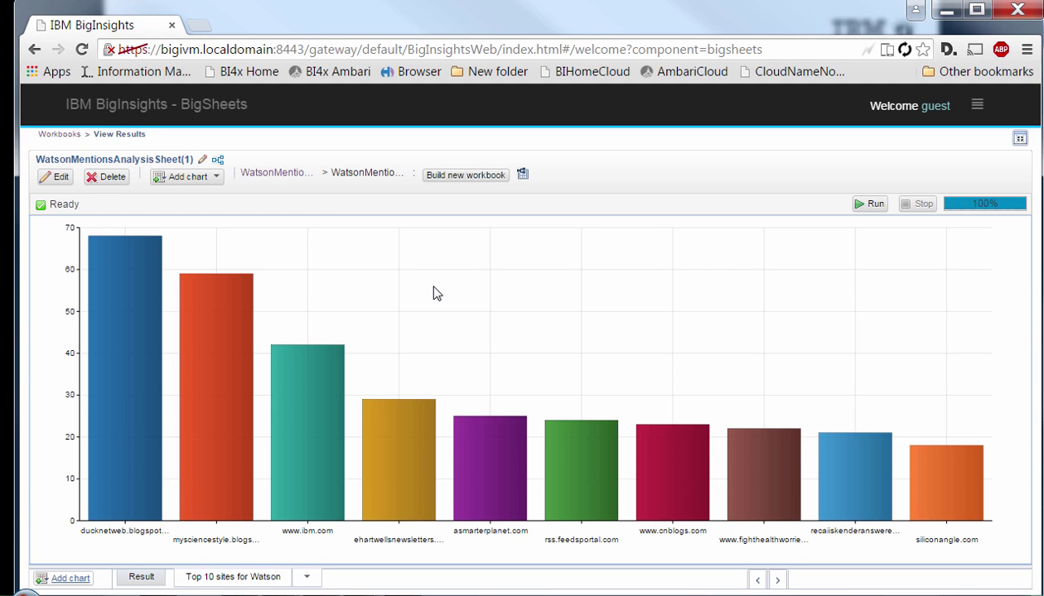
# Switch from the browser chart to the PowerPoint slide show and advance to the next slide.
pyautogui.hotkey('alt', 'Tab')
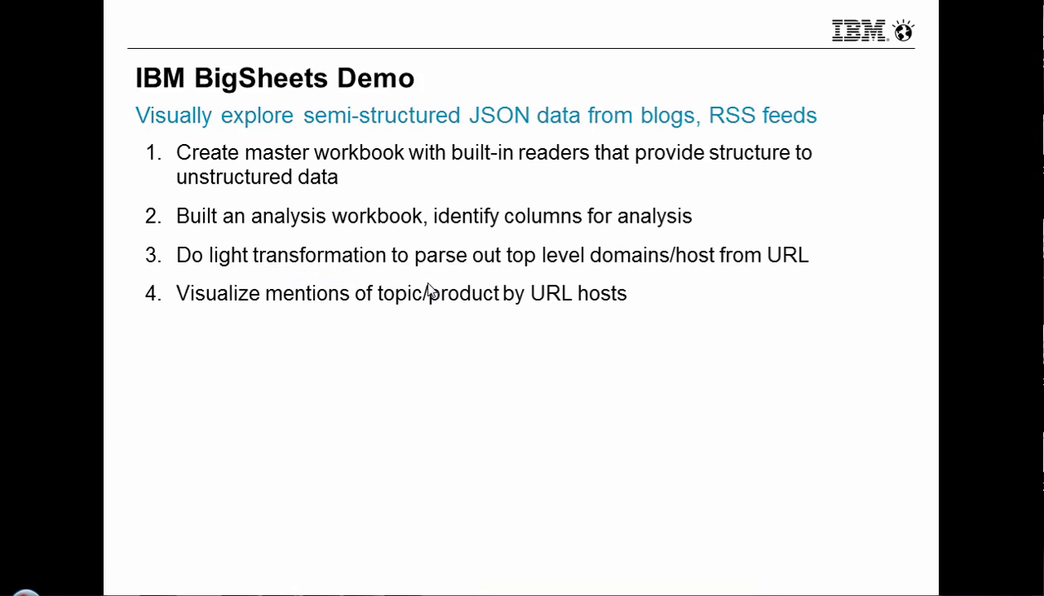
pyautogui.hotkey('alt', 'Tab')
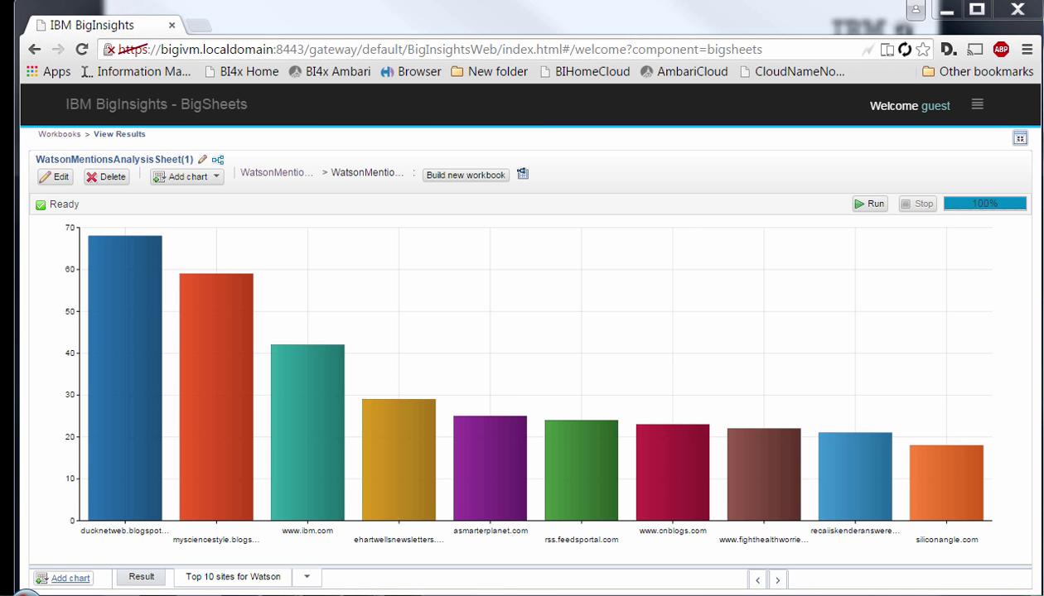
pyautogui.hotkey('alt', 'Tab')
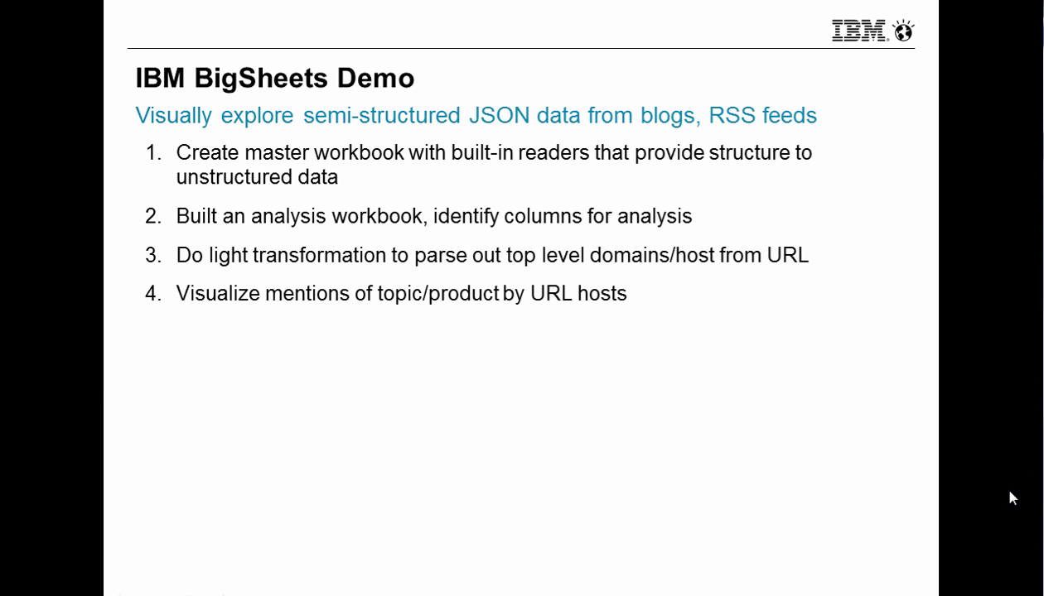
pyautogui.press('Right')
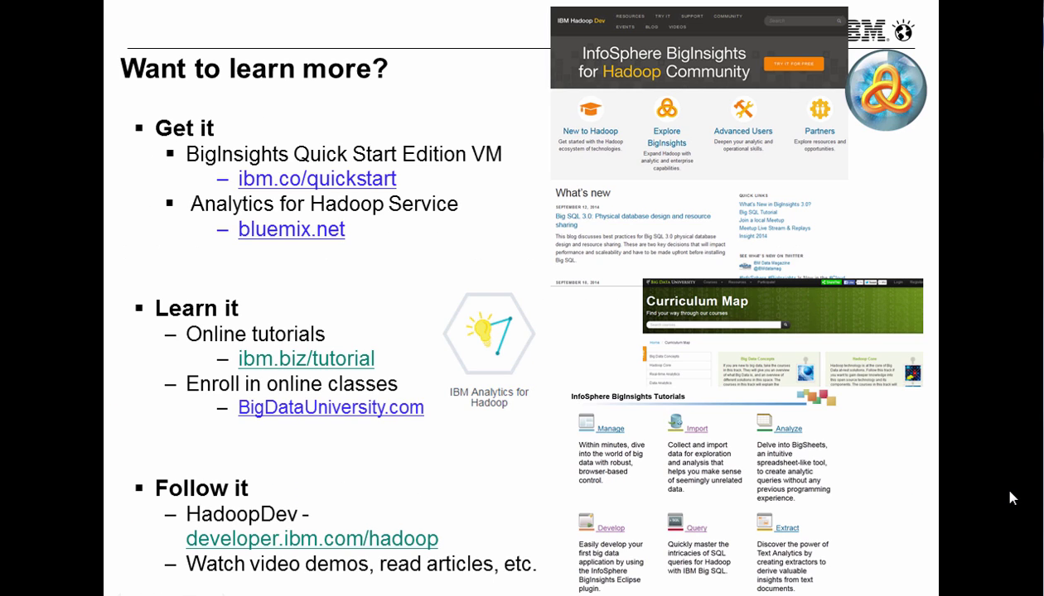